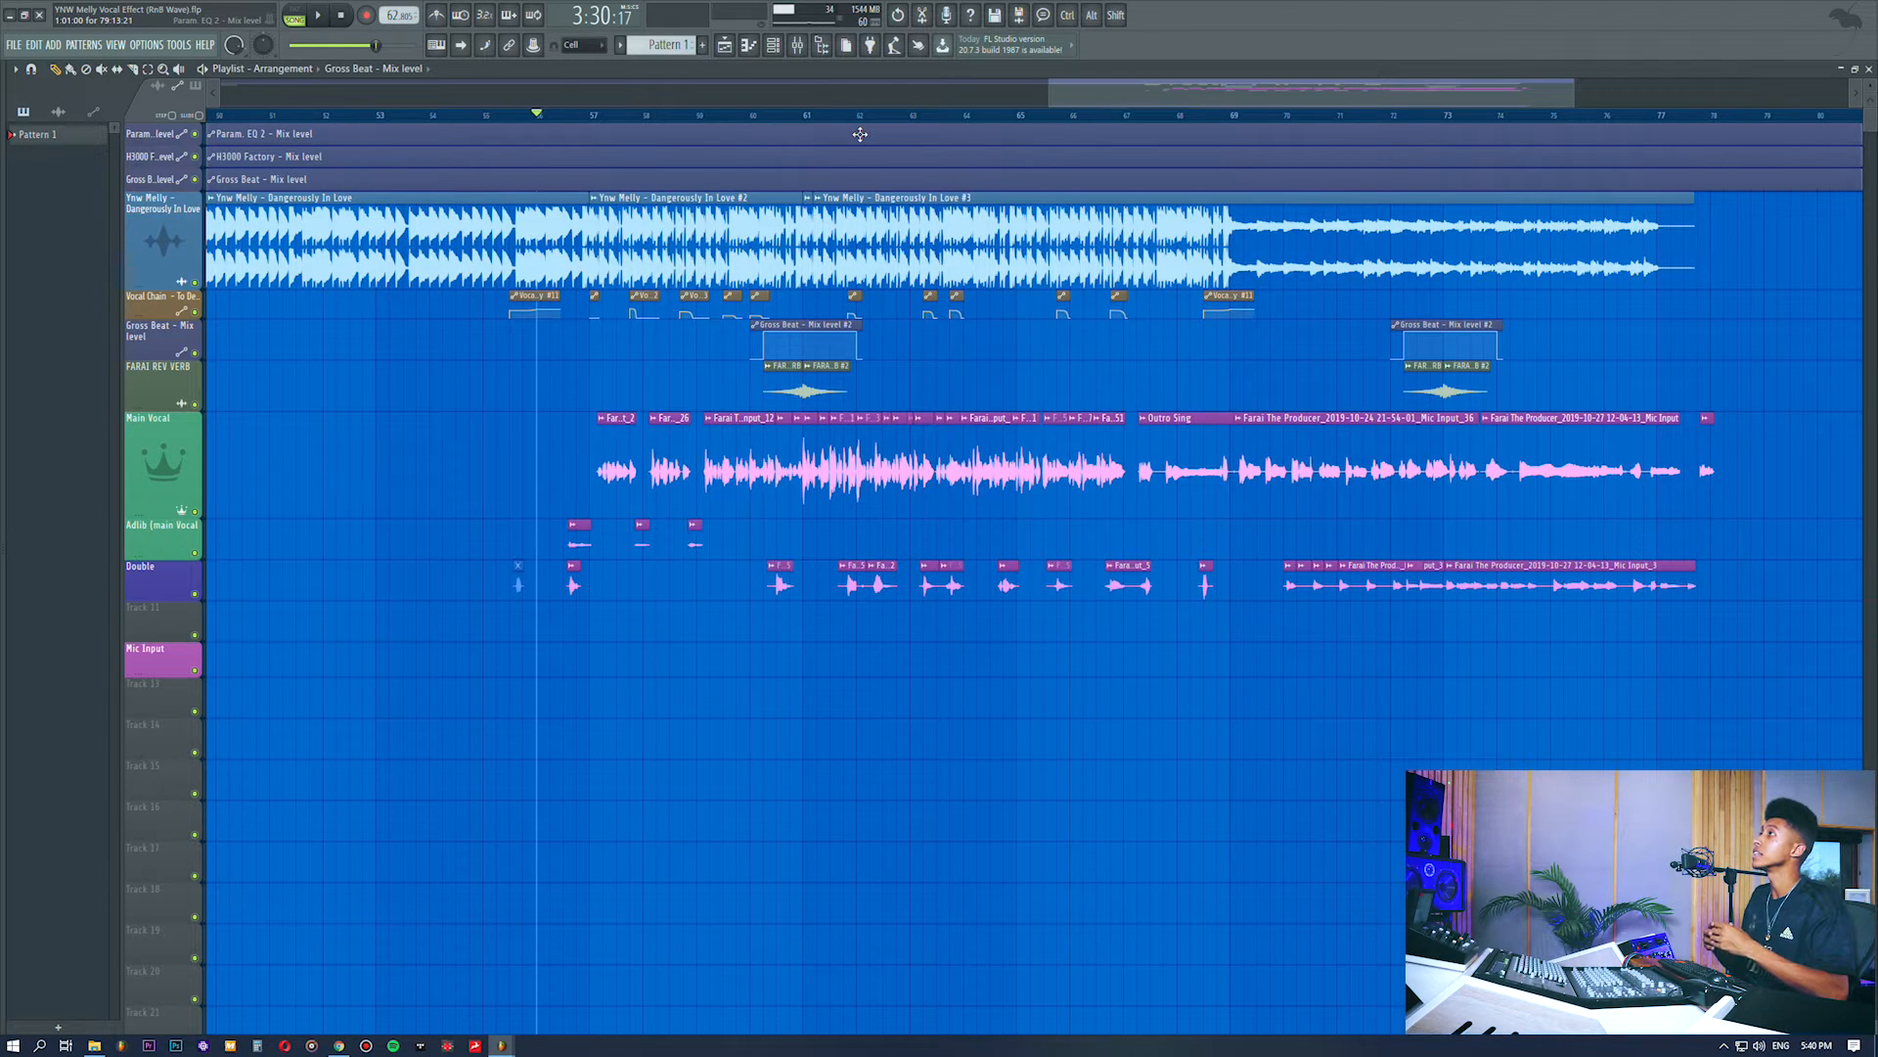
Start song playback and watch the mixer levels alongside the playlist arrangement.
click(799, 46)
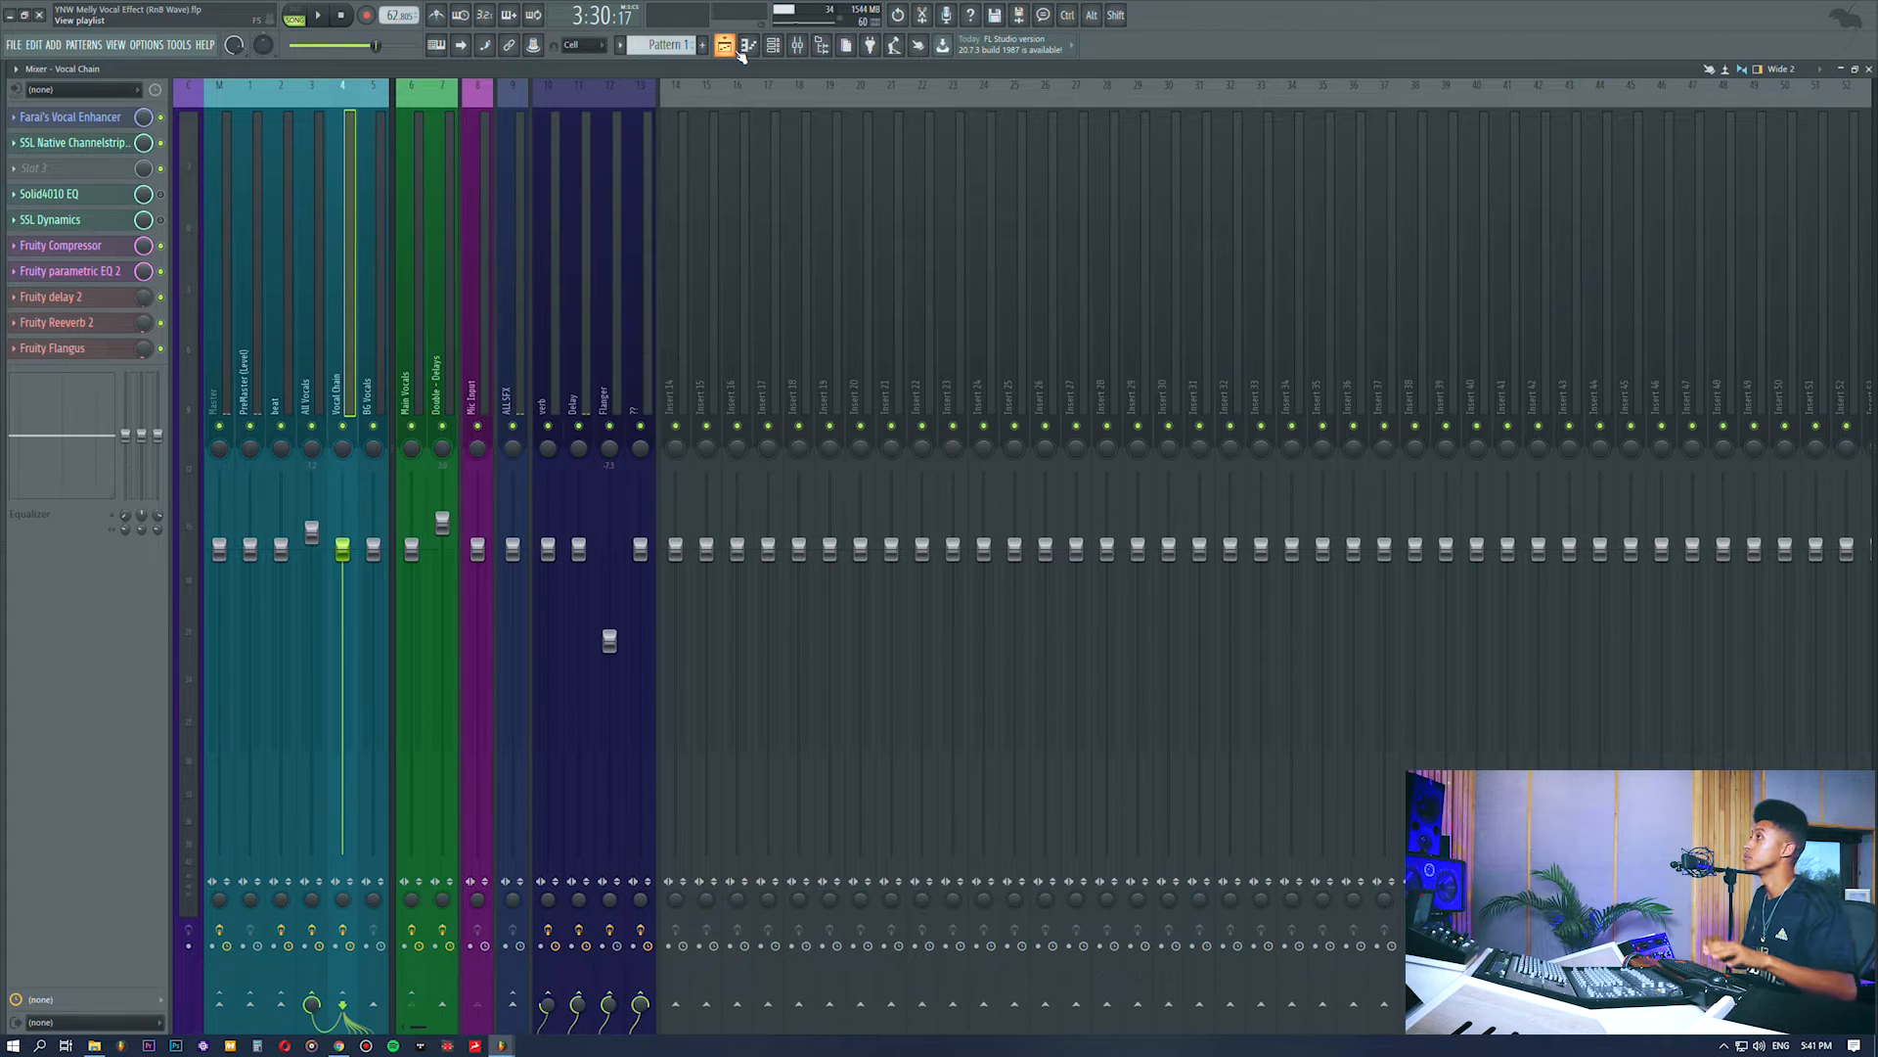
key(space)
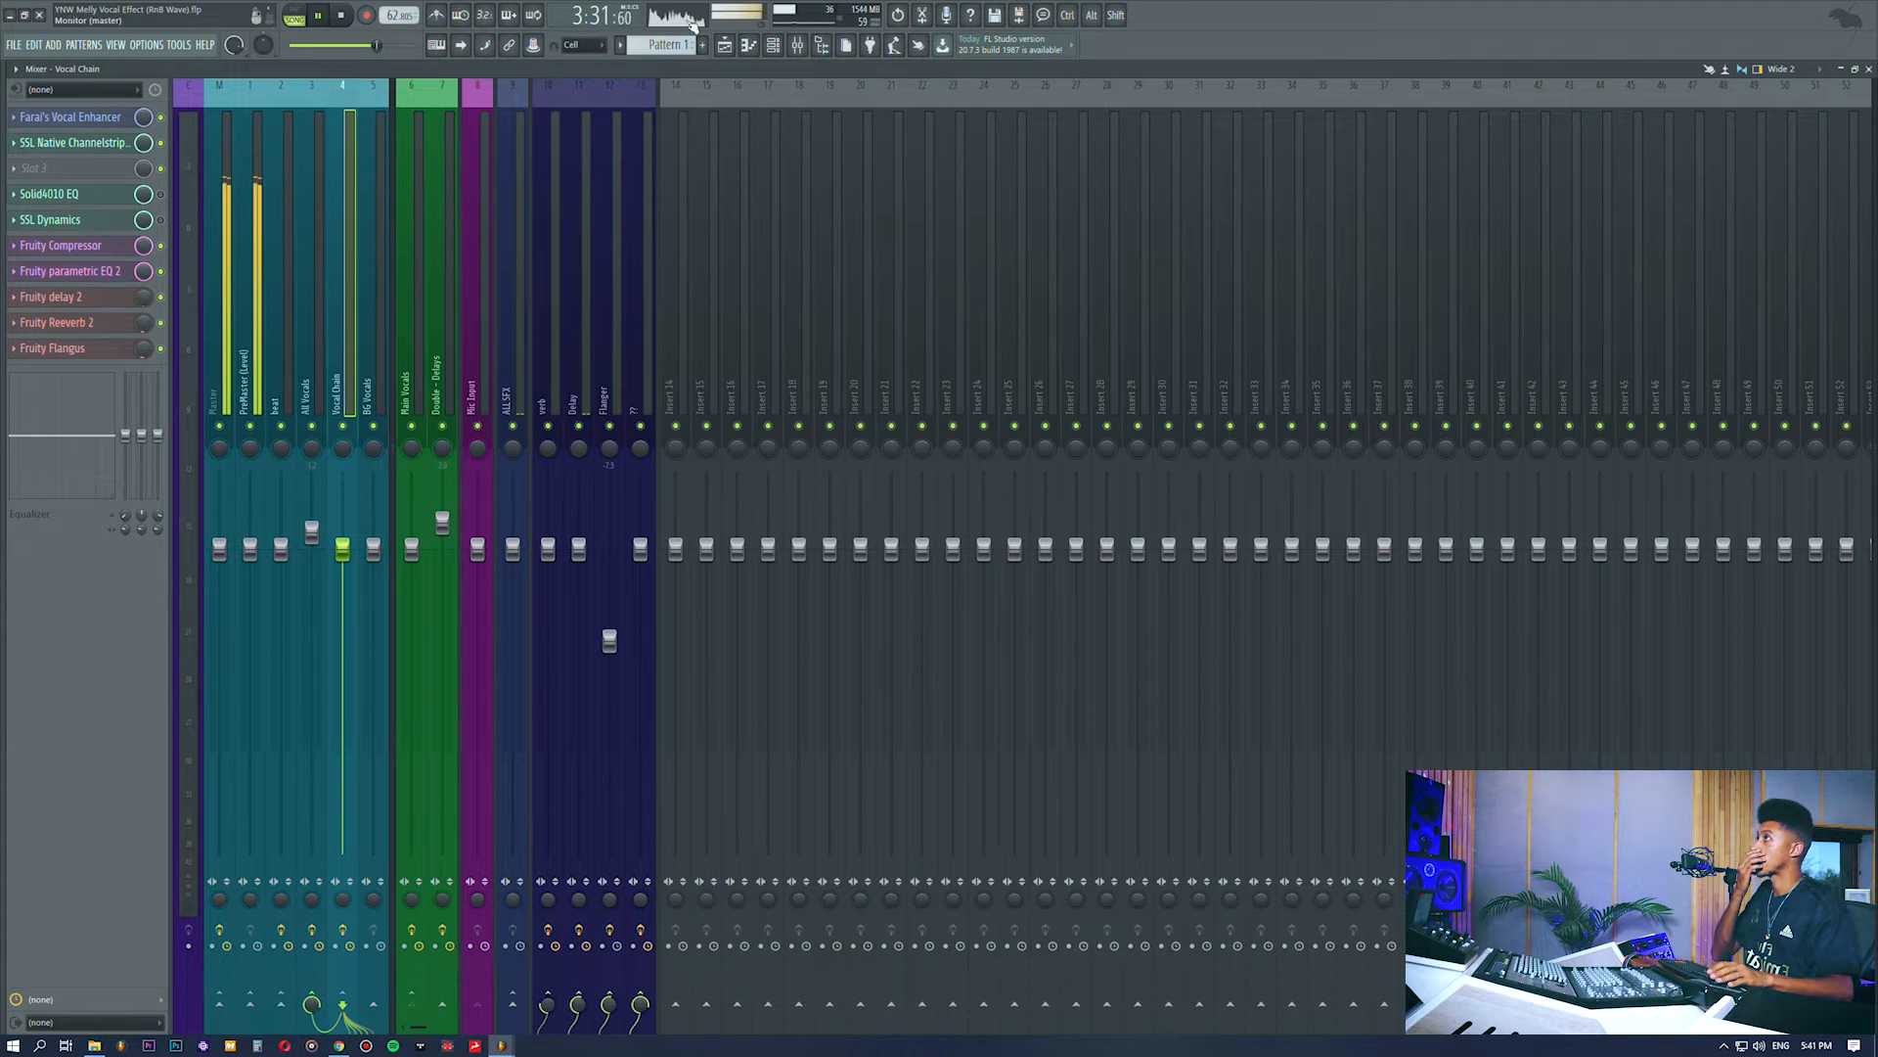
click(725, 45)
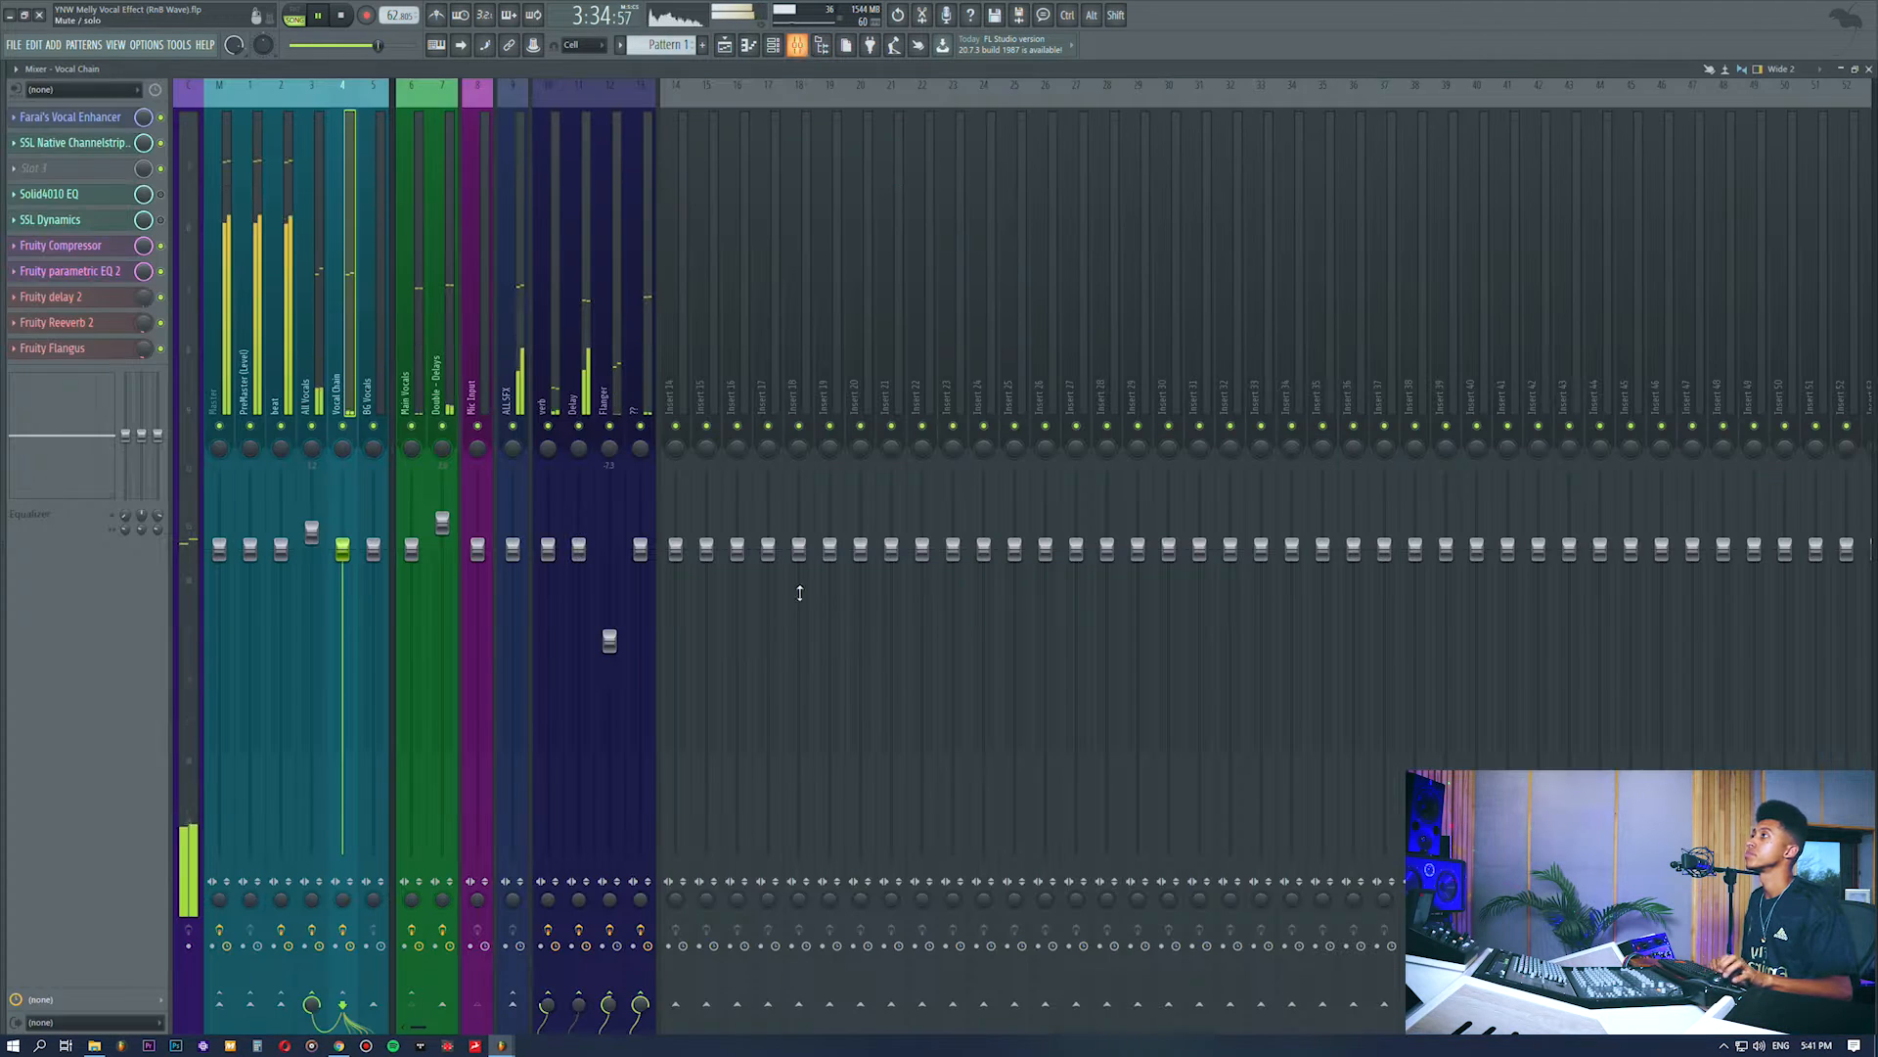
click(797, 45)
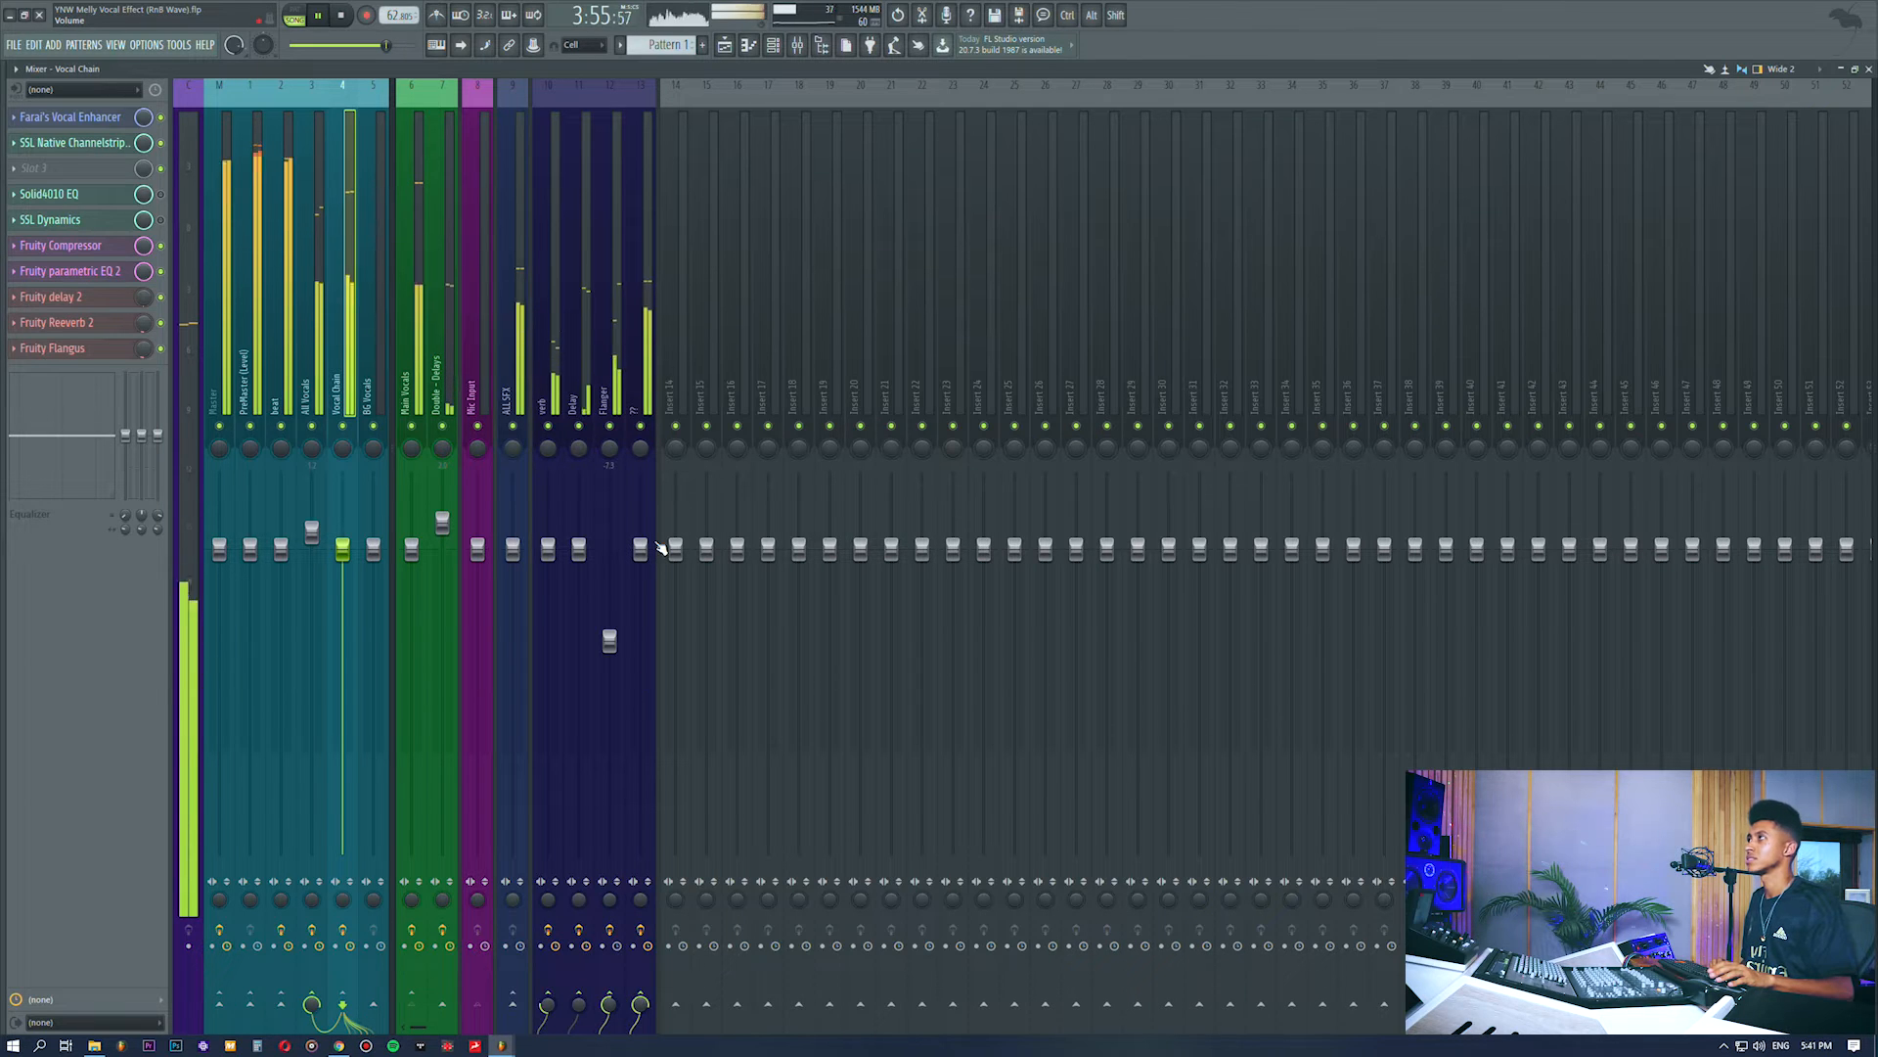
Review the ?? track's effects and the Vocal Chain's Fruity Compressor, Fruity parametric EQ 2 and Farai's Vocal Enhancer during playback.
click(645, 364)
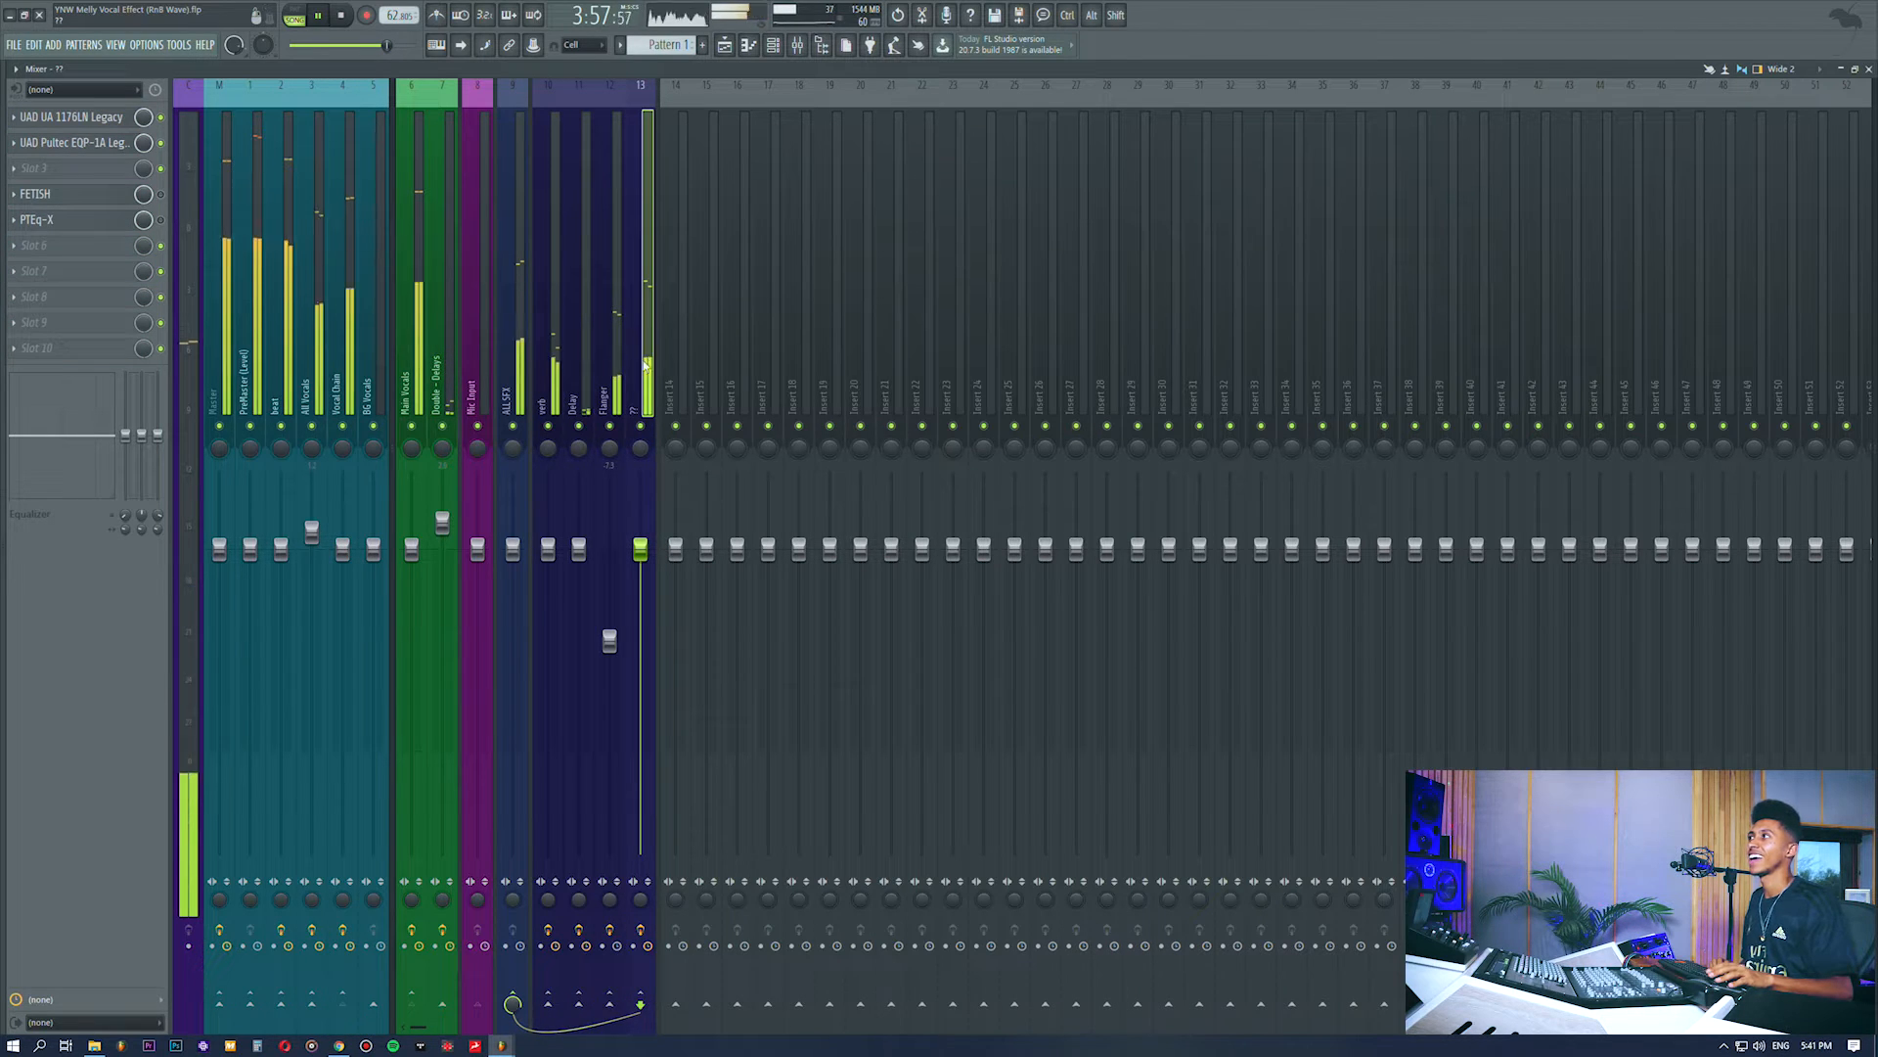
click(347, 196)
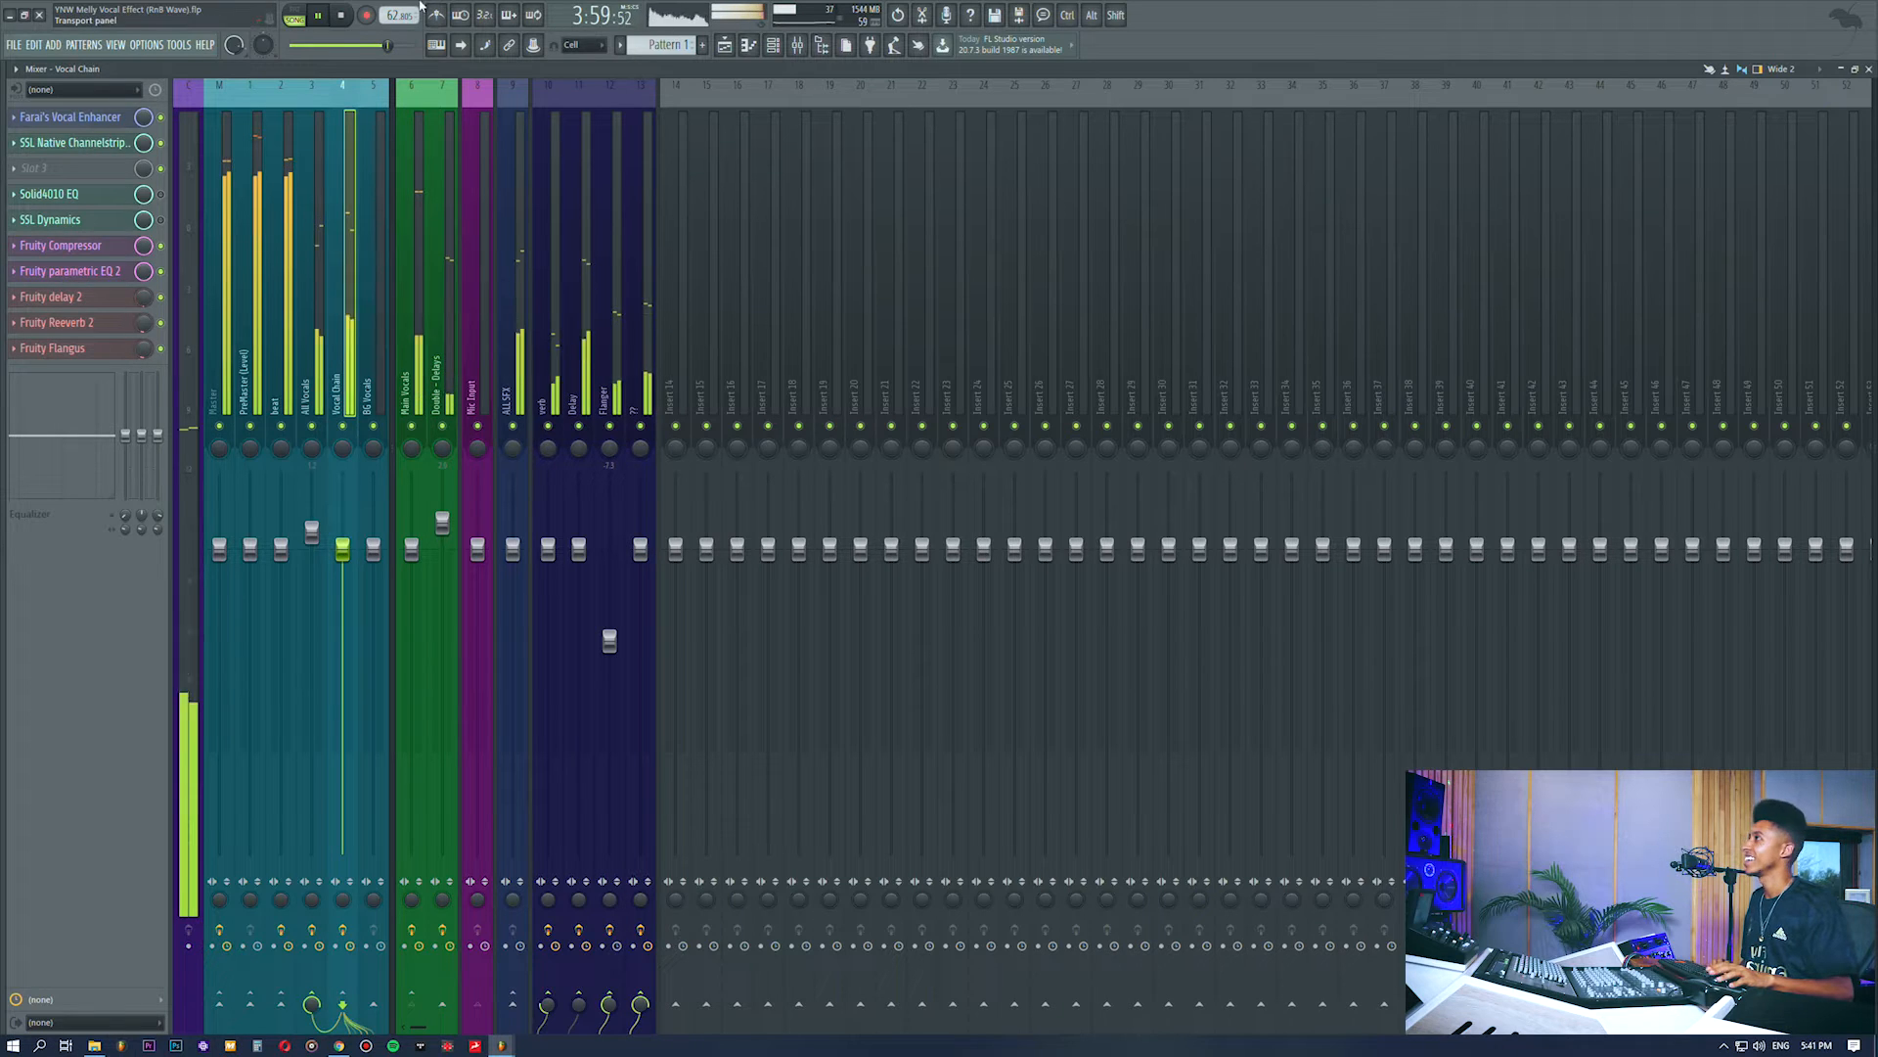
click(100, 248)
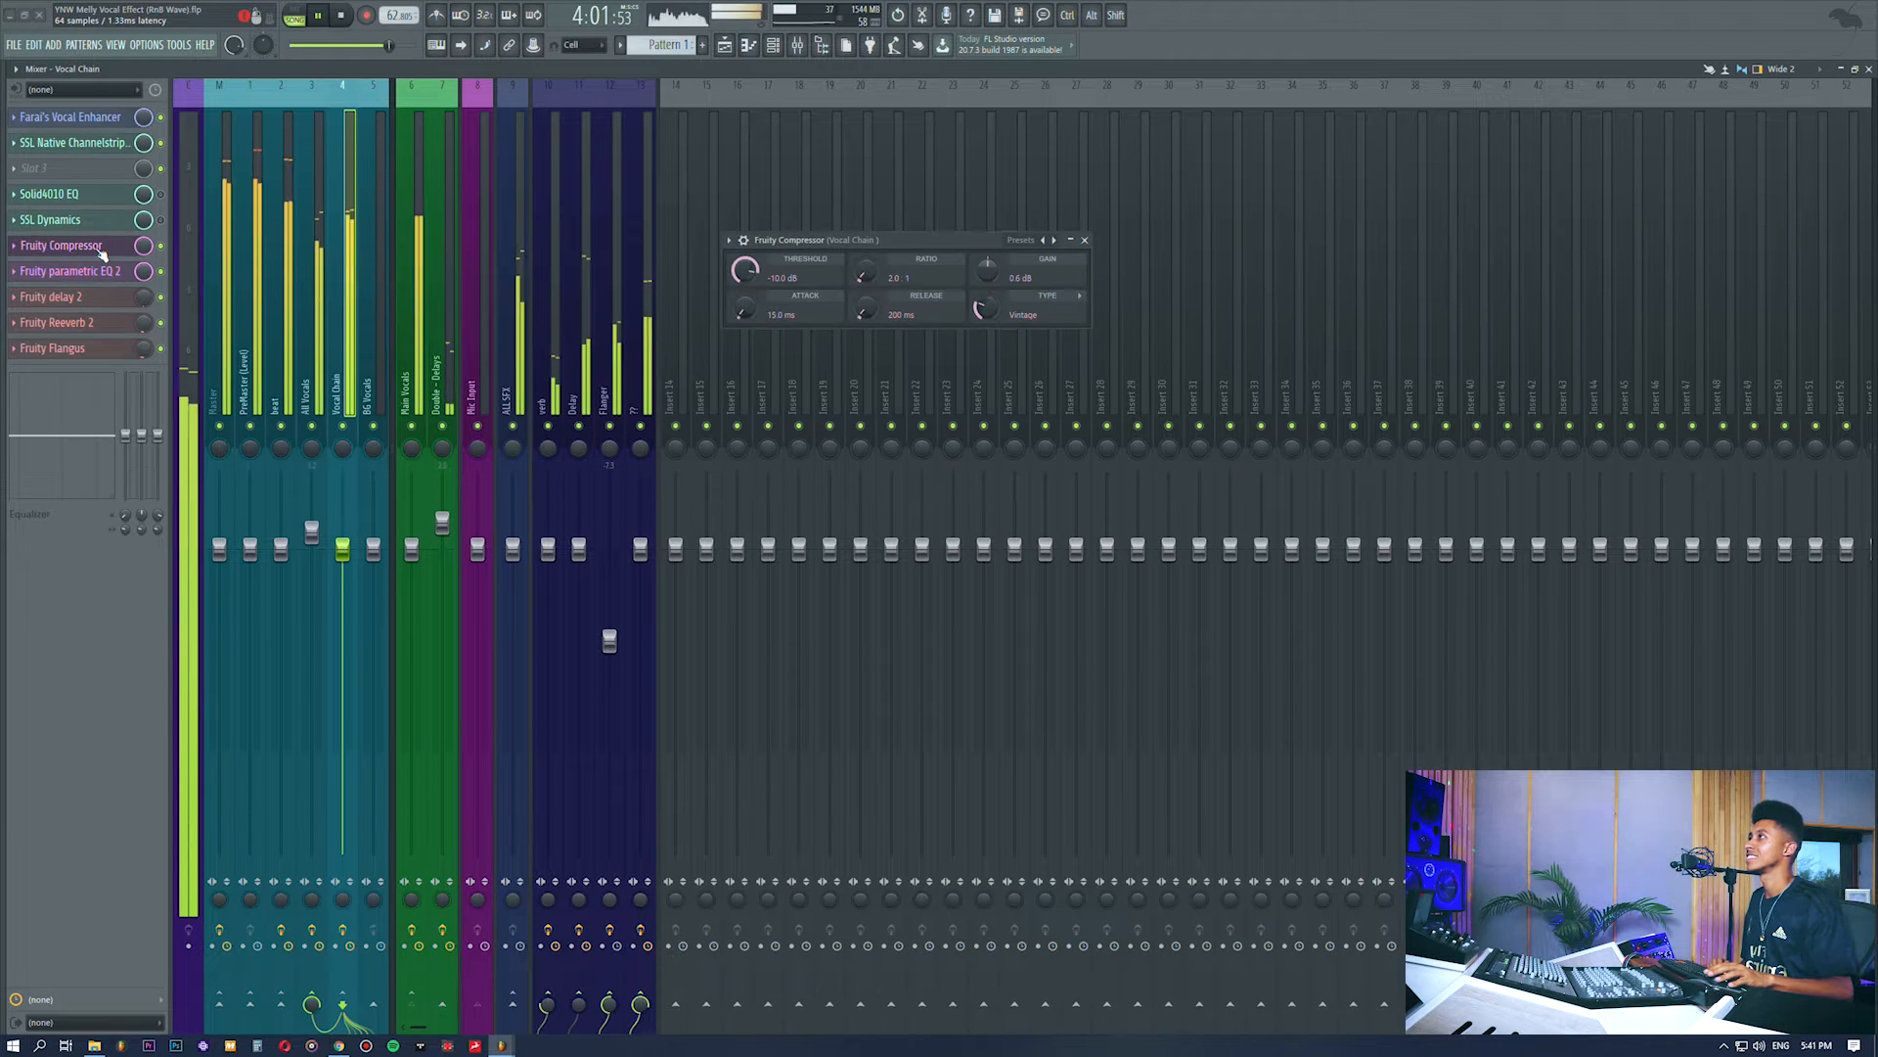
click(101, 249)
click(95, 274)
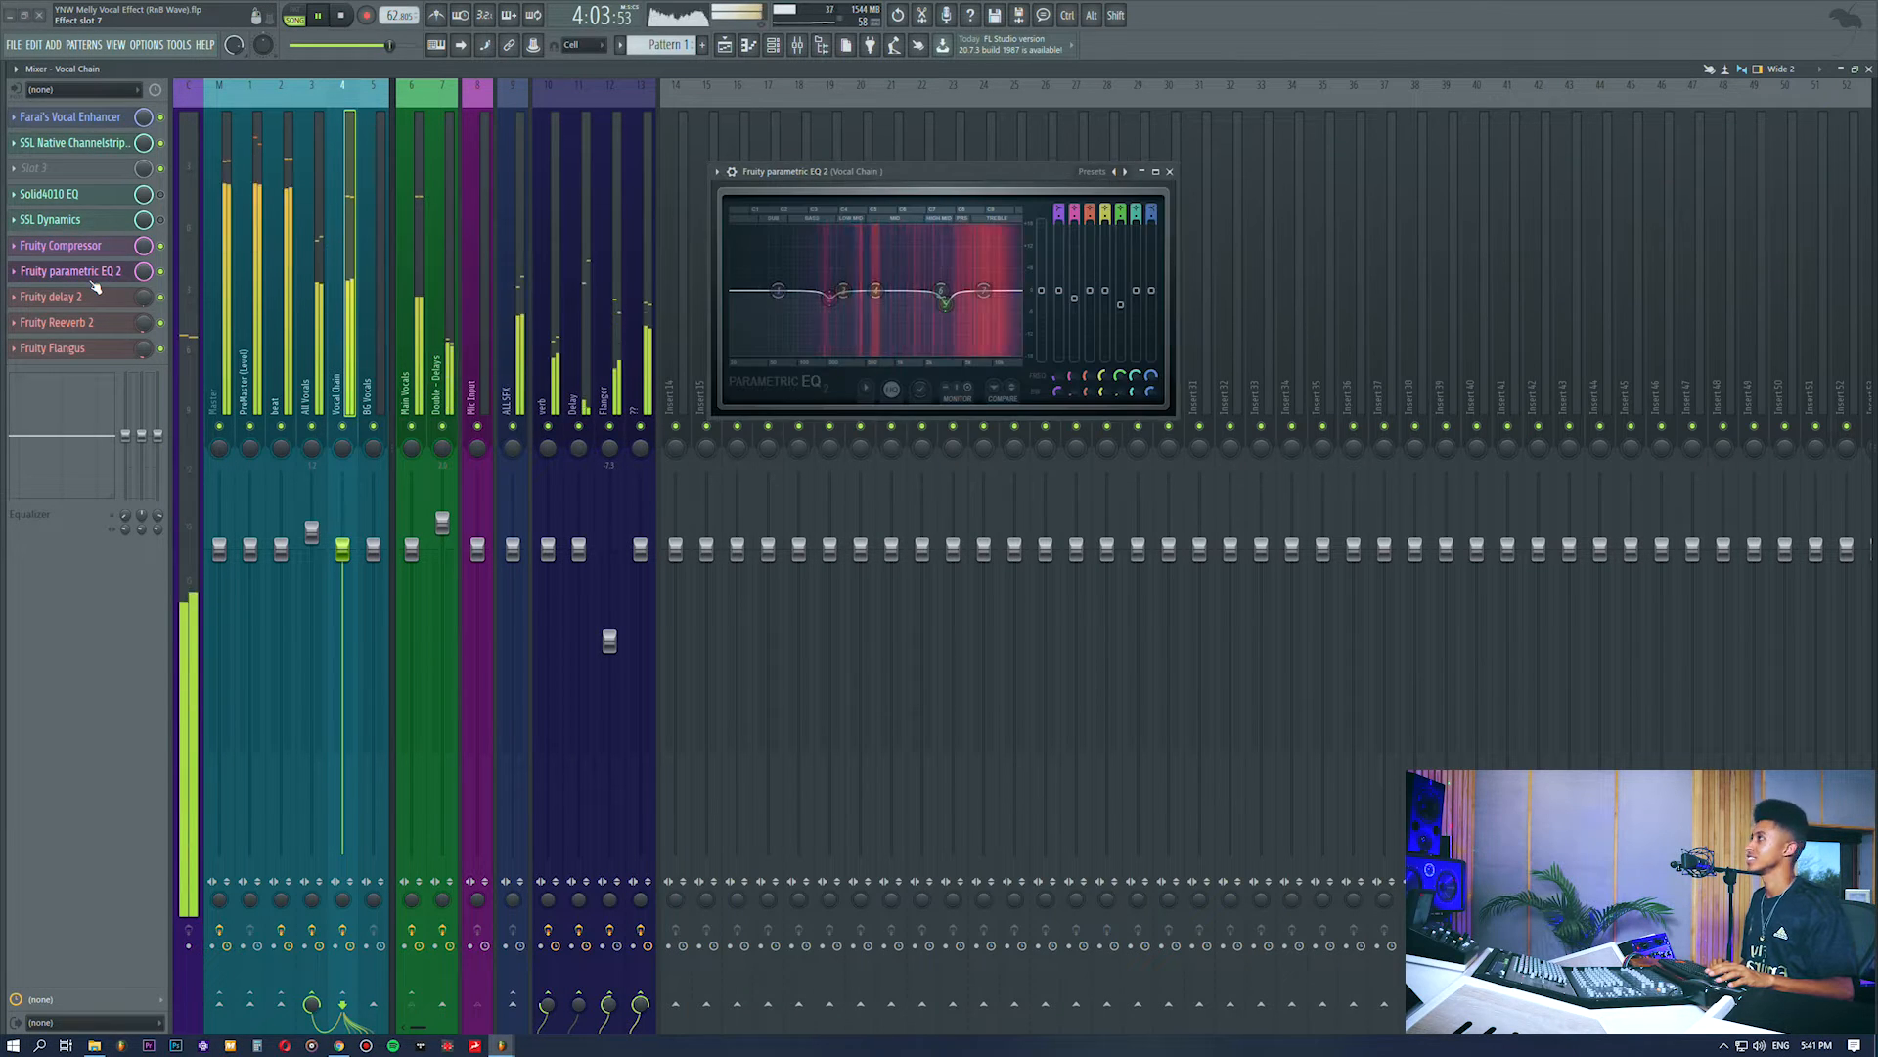
click(44, 274)
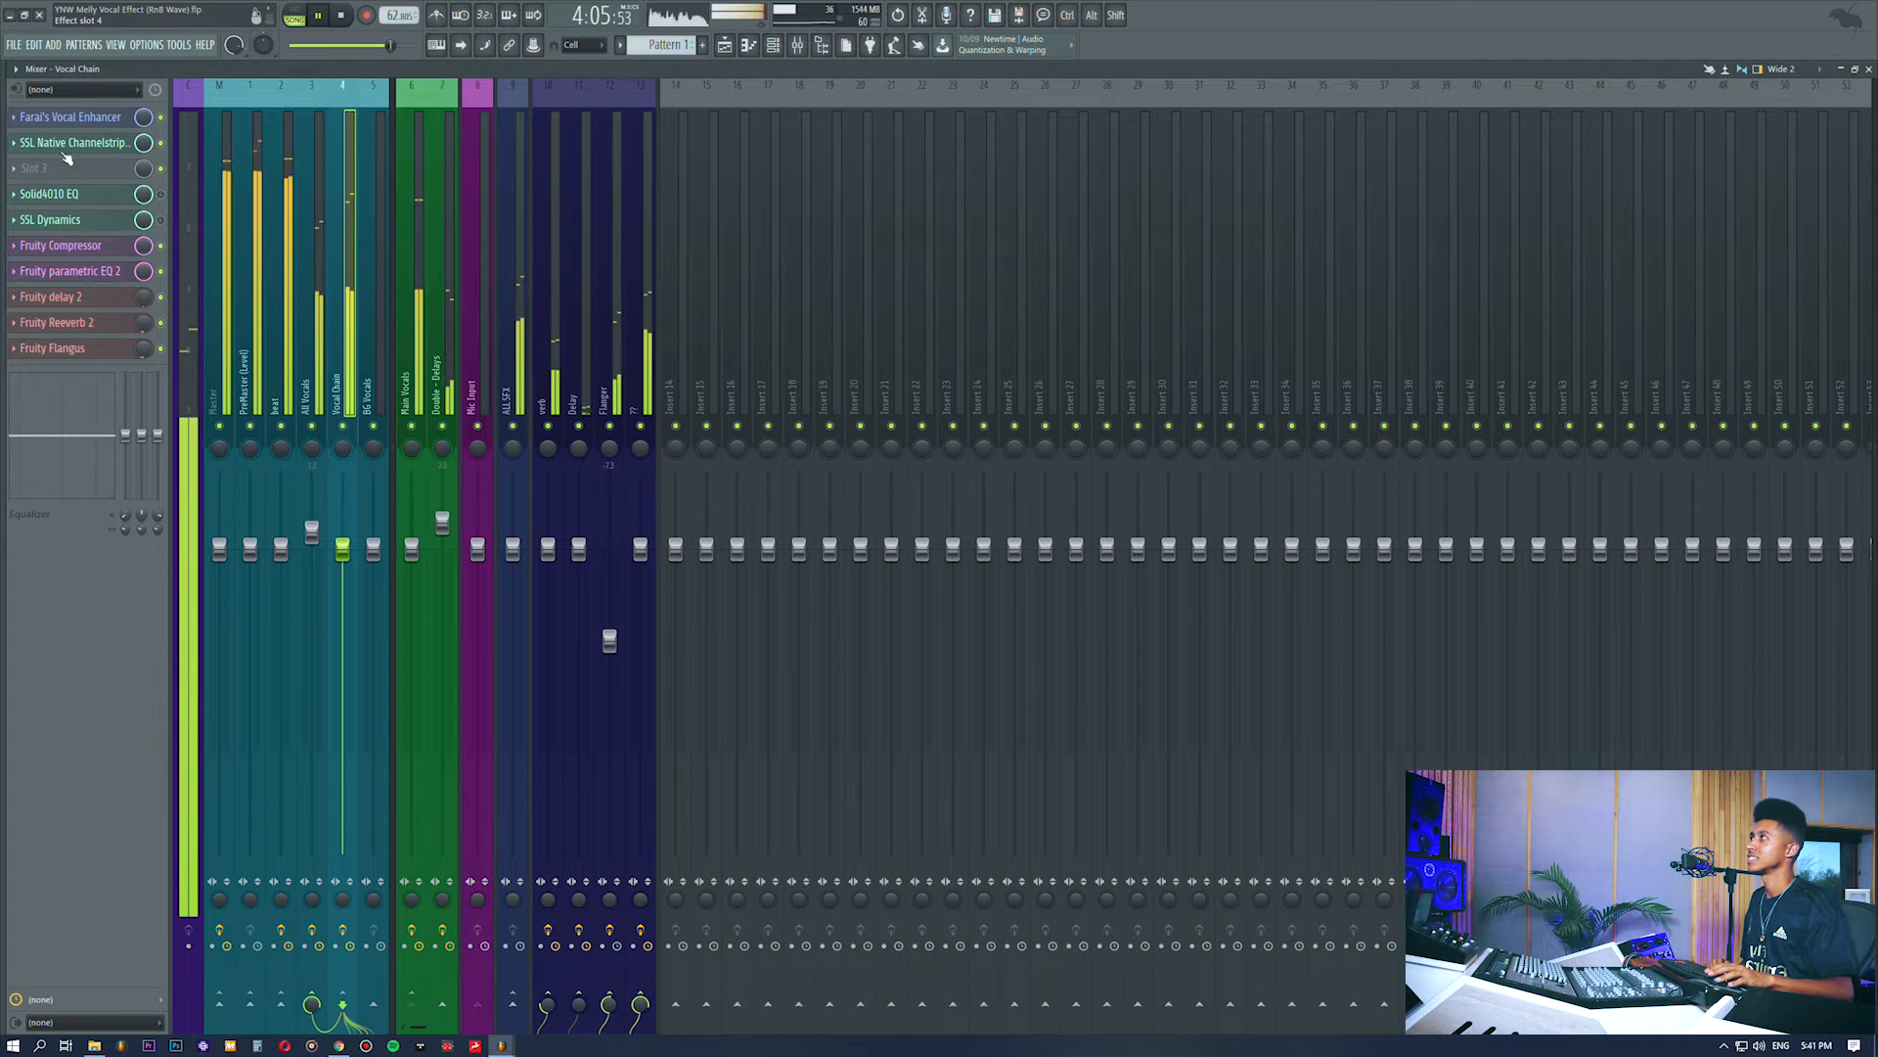
click(70, 117)
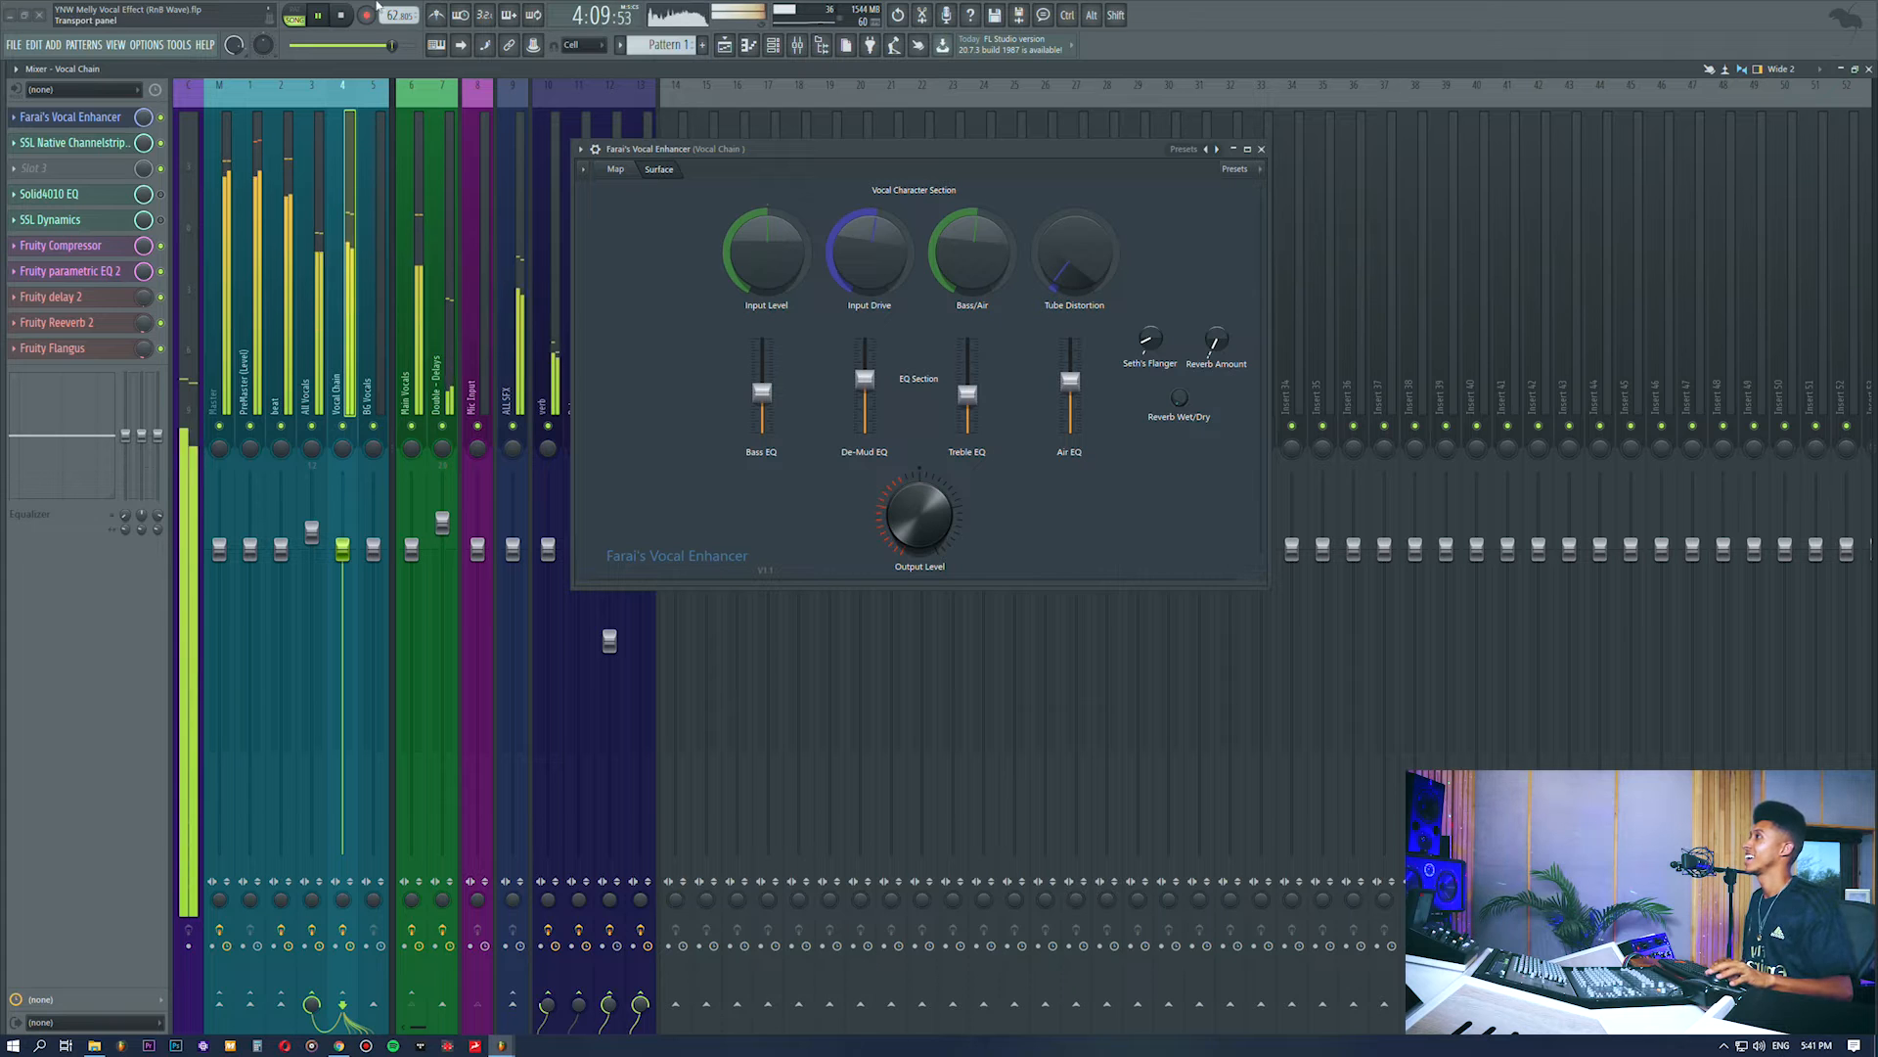
click(71, 119)
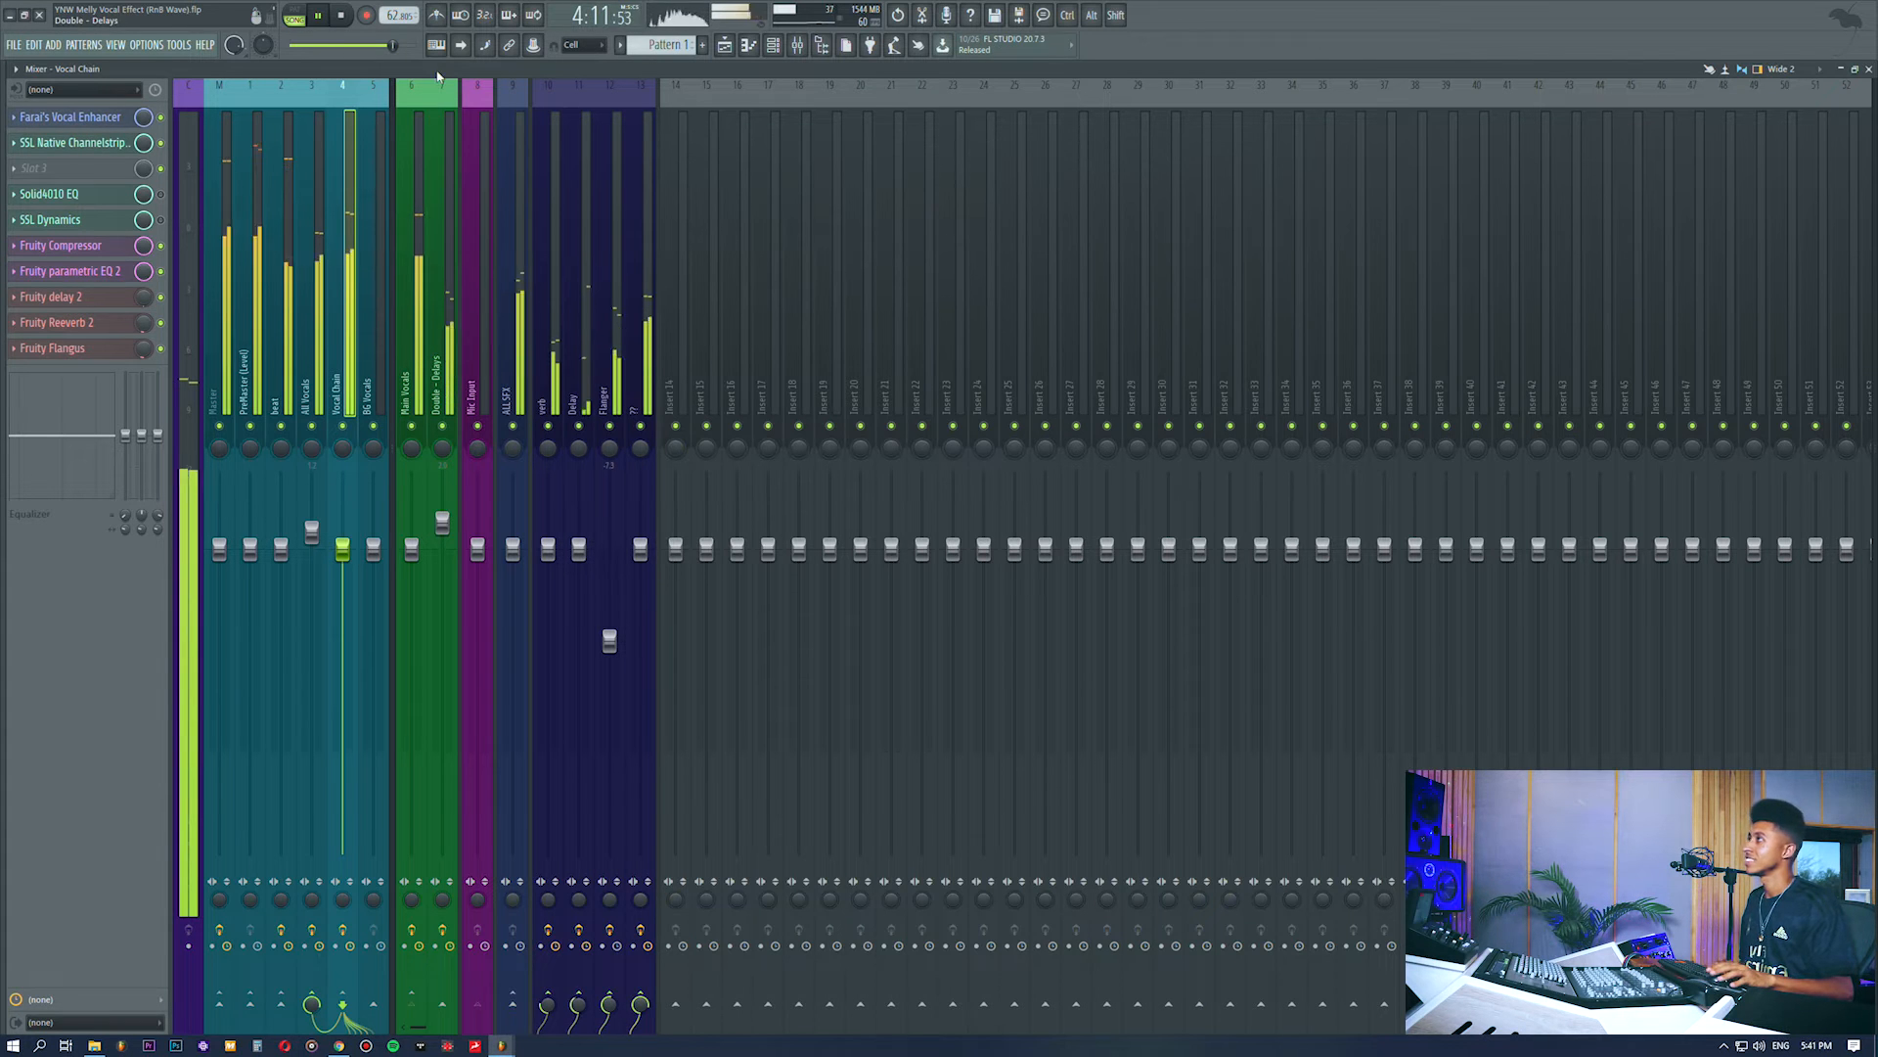
Inspect the Delay track's effects, and compare the playing mix with the ?? track muted and unmuted.
click(575, 245)
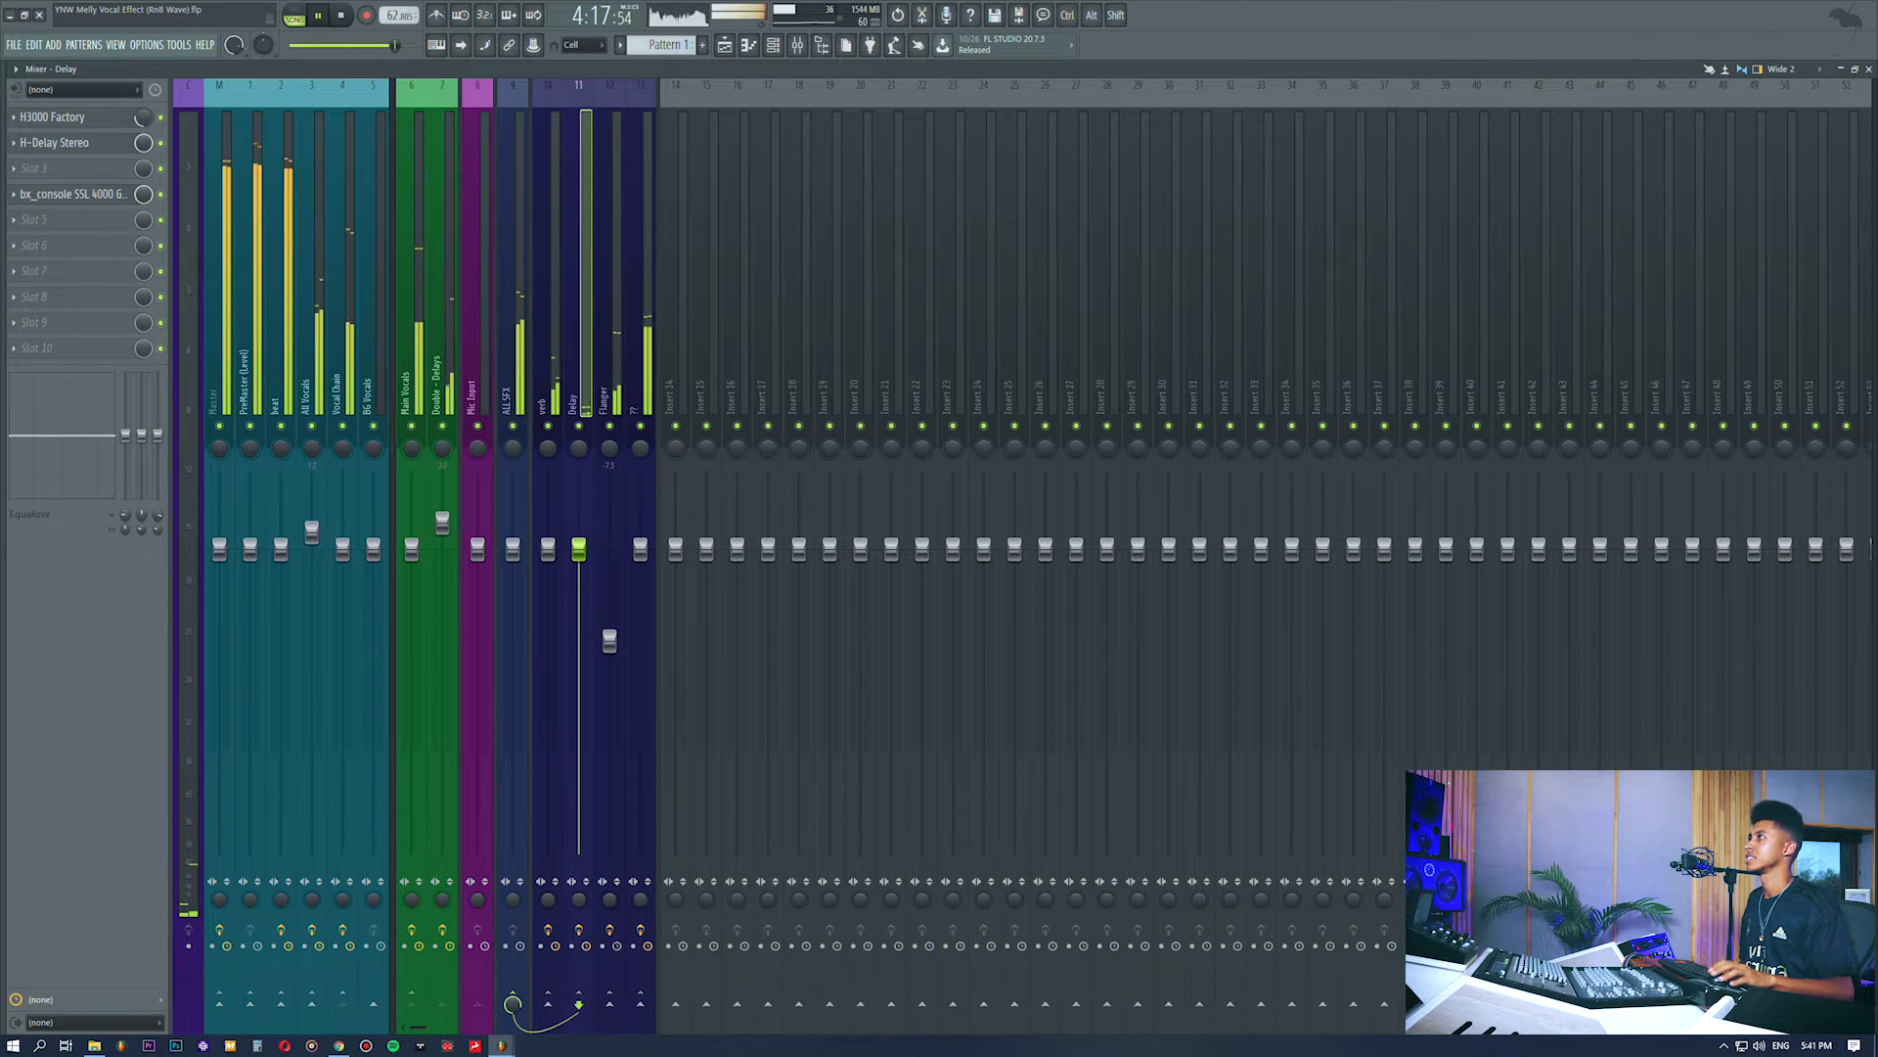
click(725, 45)
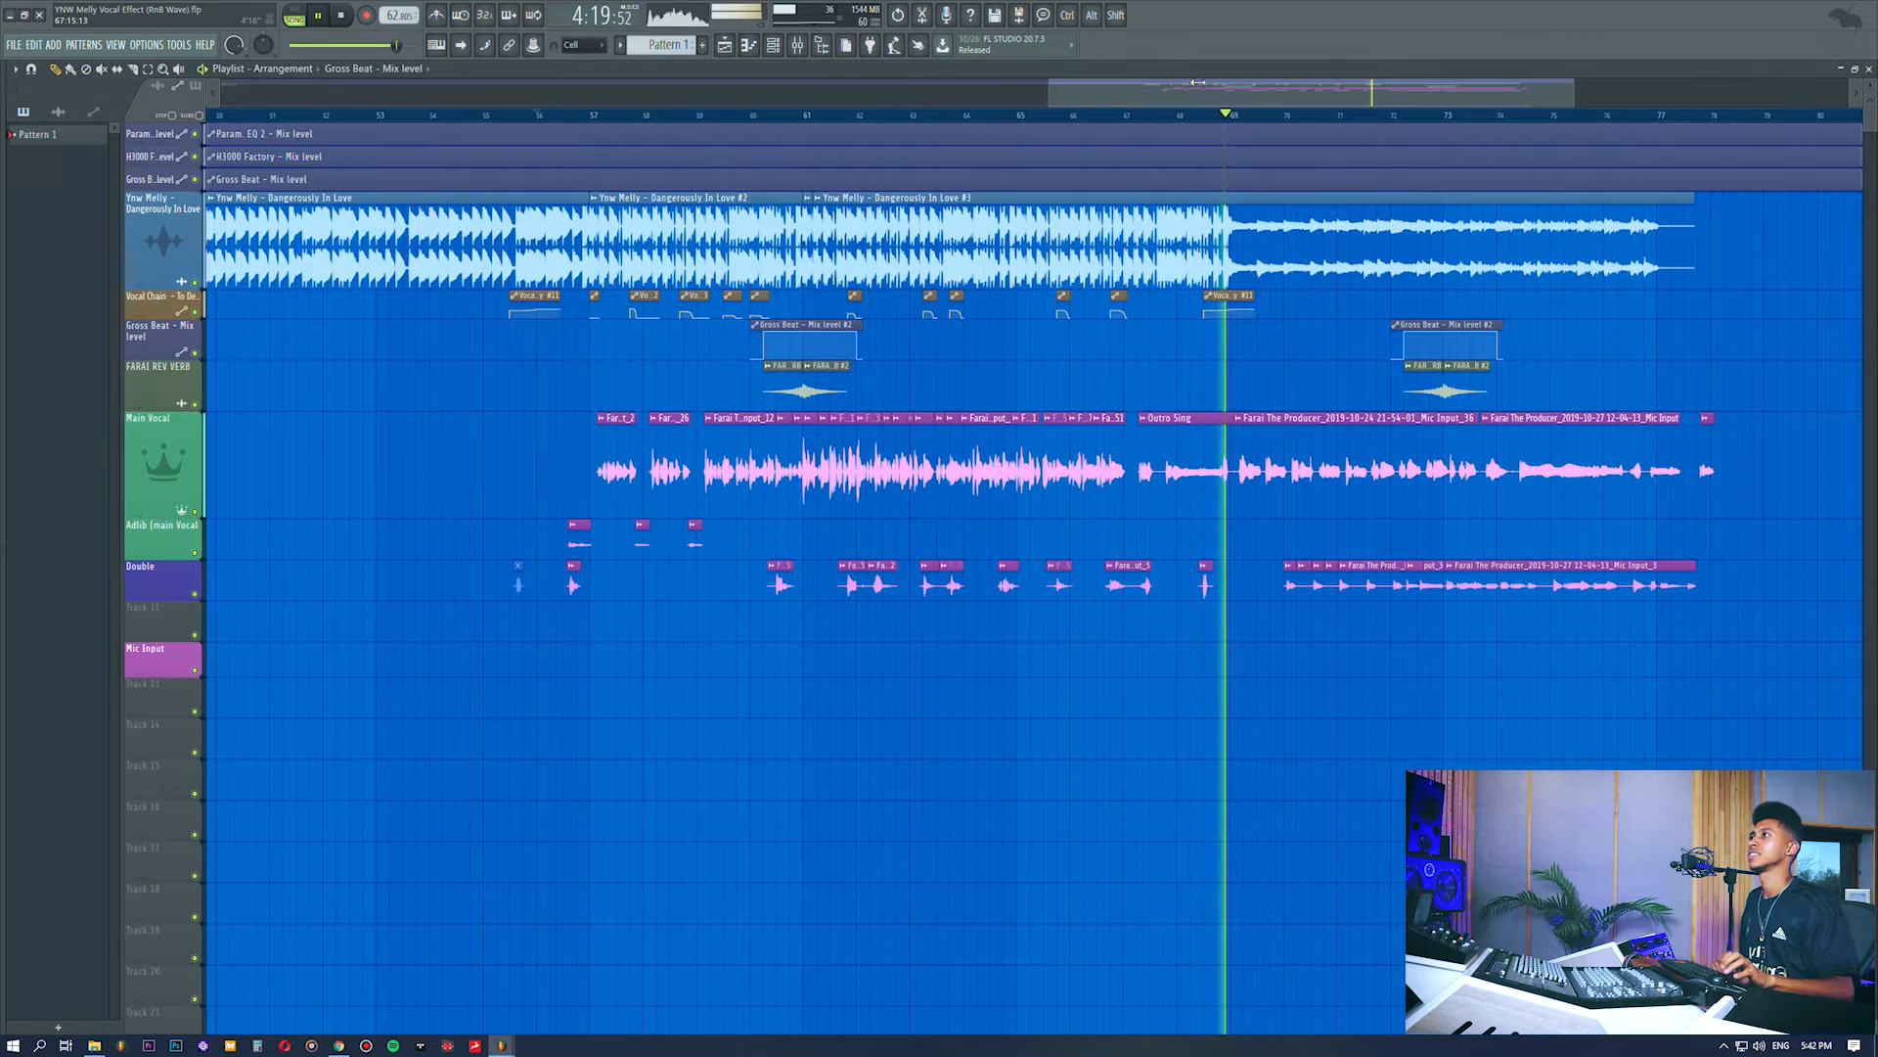
click(797, 45)
click(644, 428)
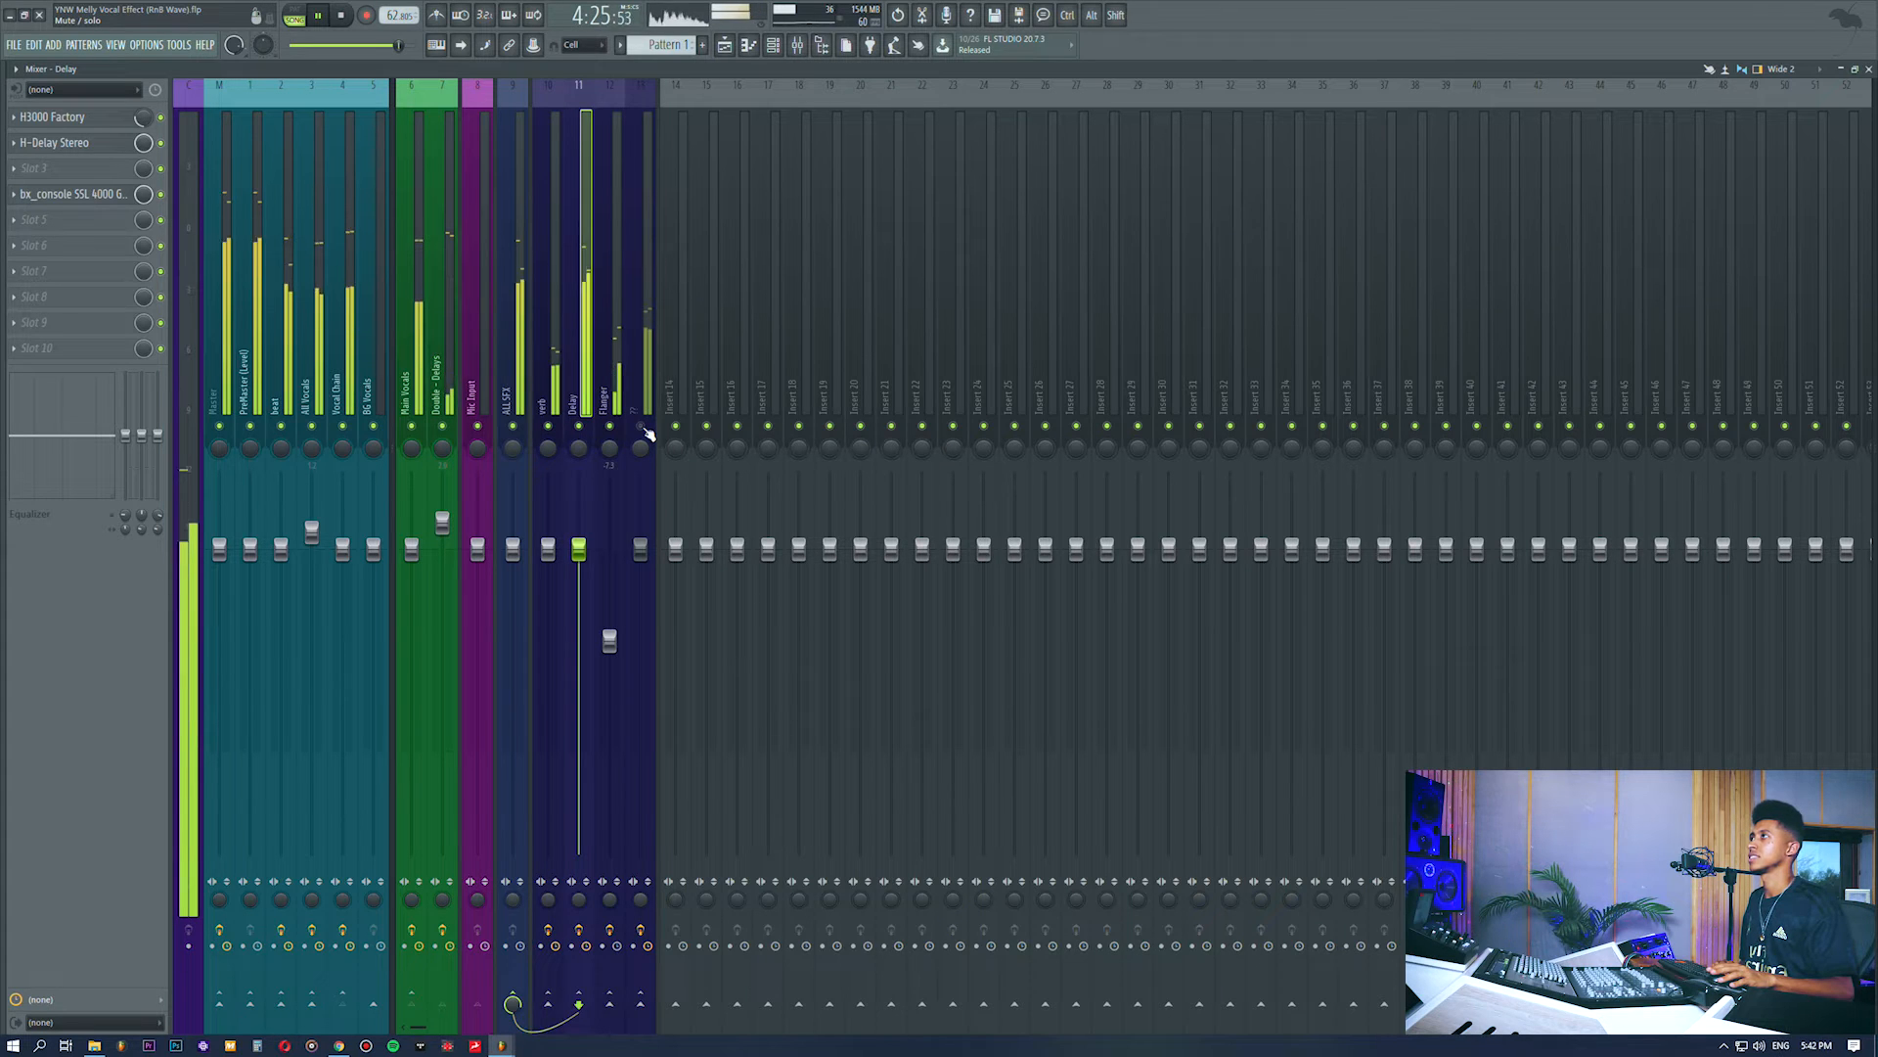
click(642, 427)
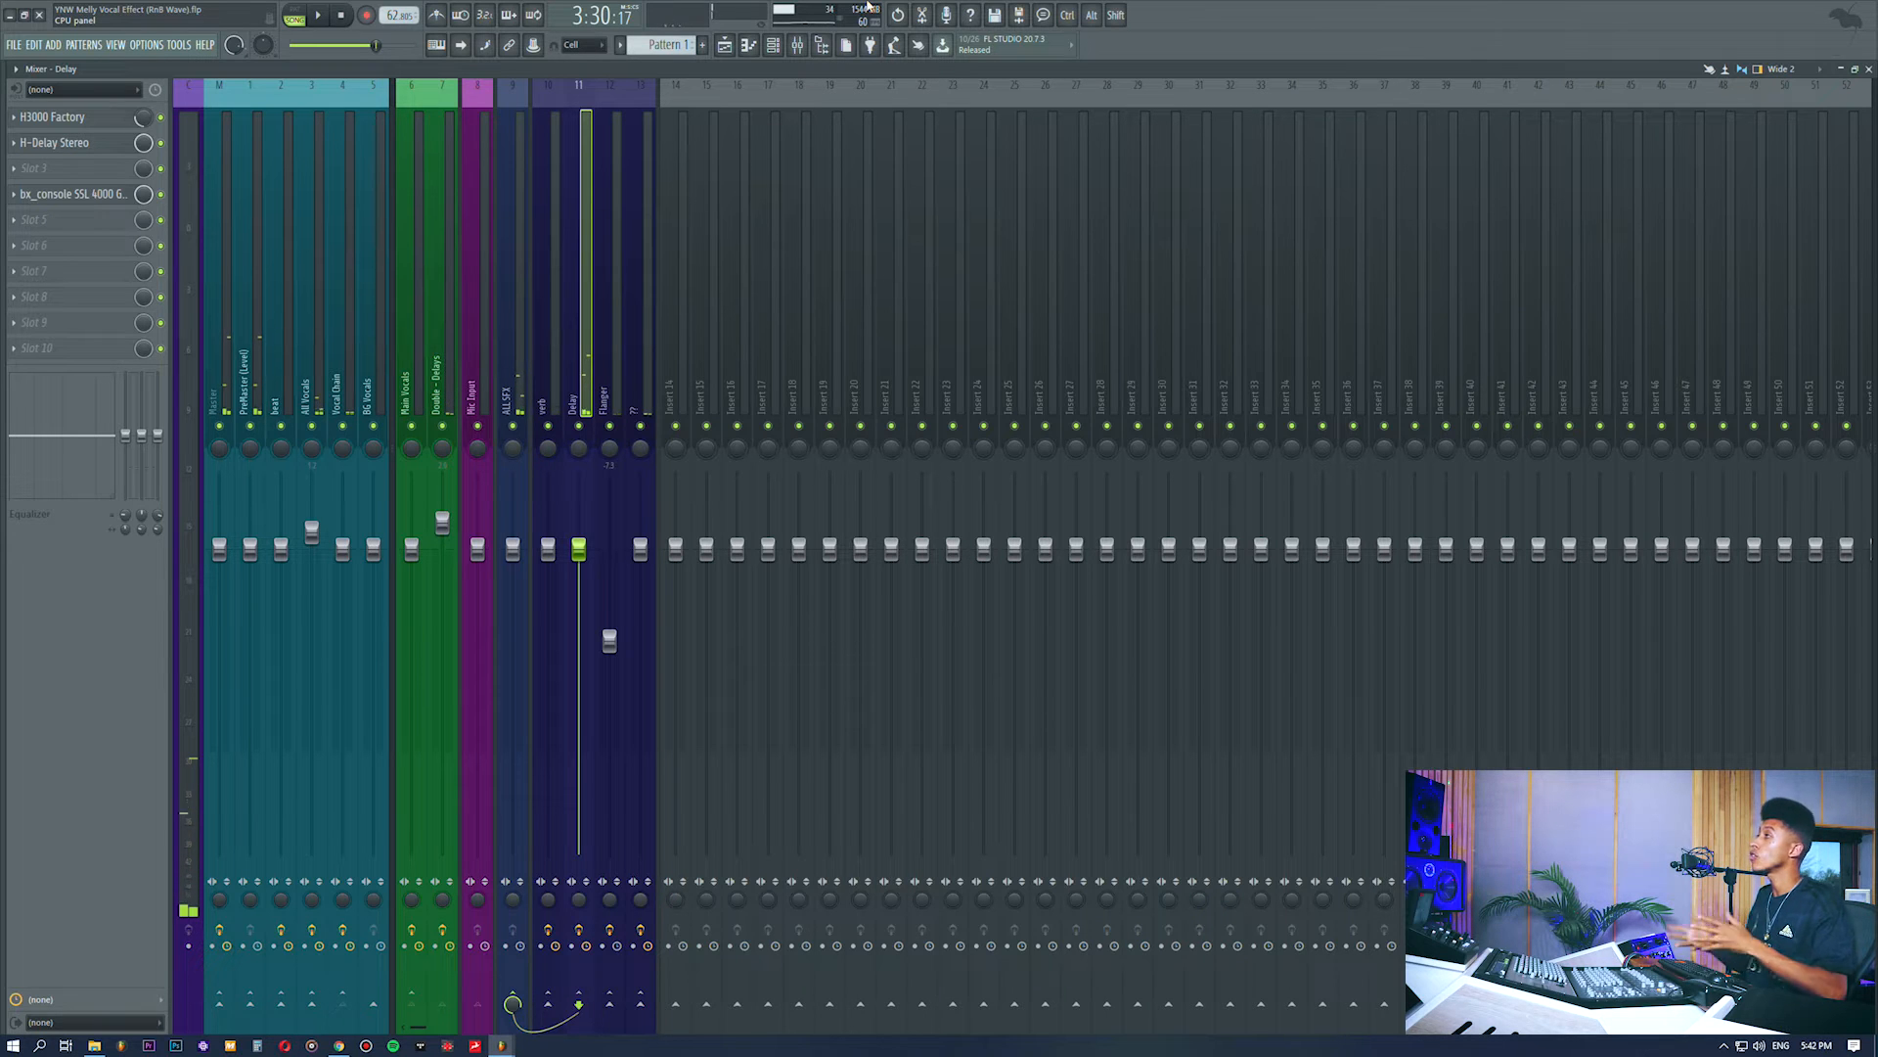
Open the ?? track's UAD UA 1176LN Legacy and UAD Pultec EQP-1A Legacy, positioned clear of the coloured mixer tracks.
click(333, 304)
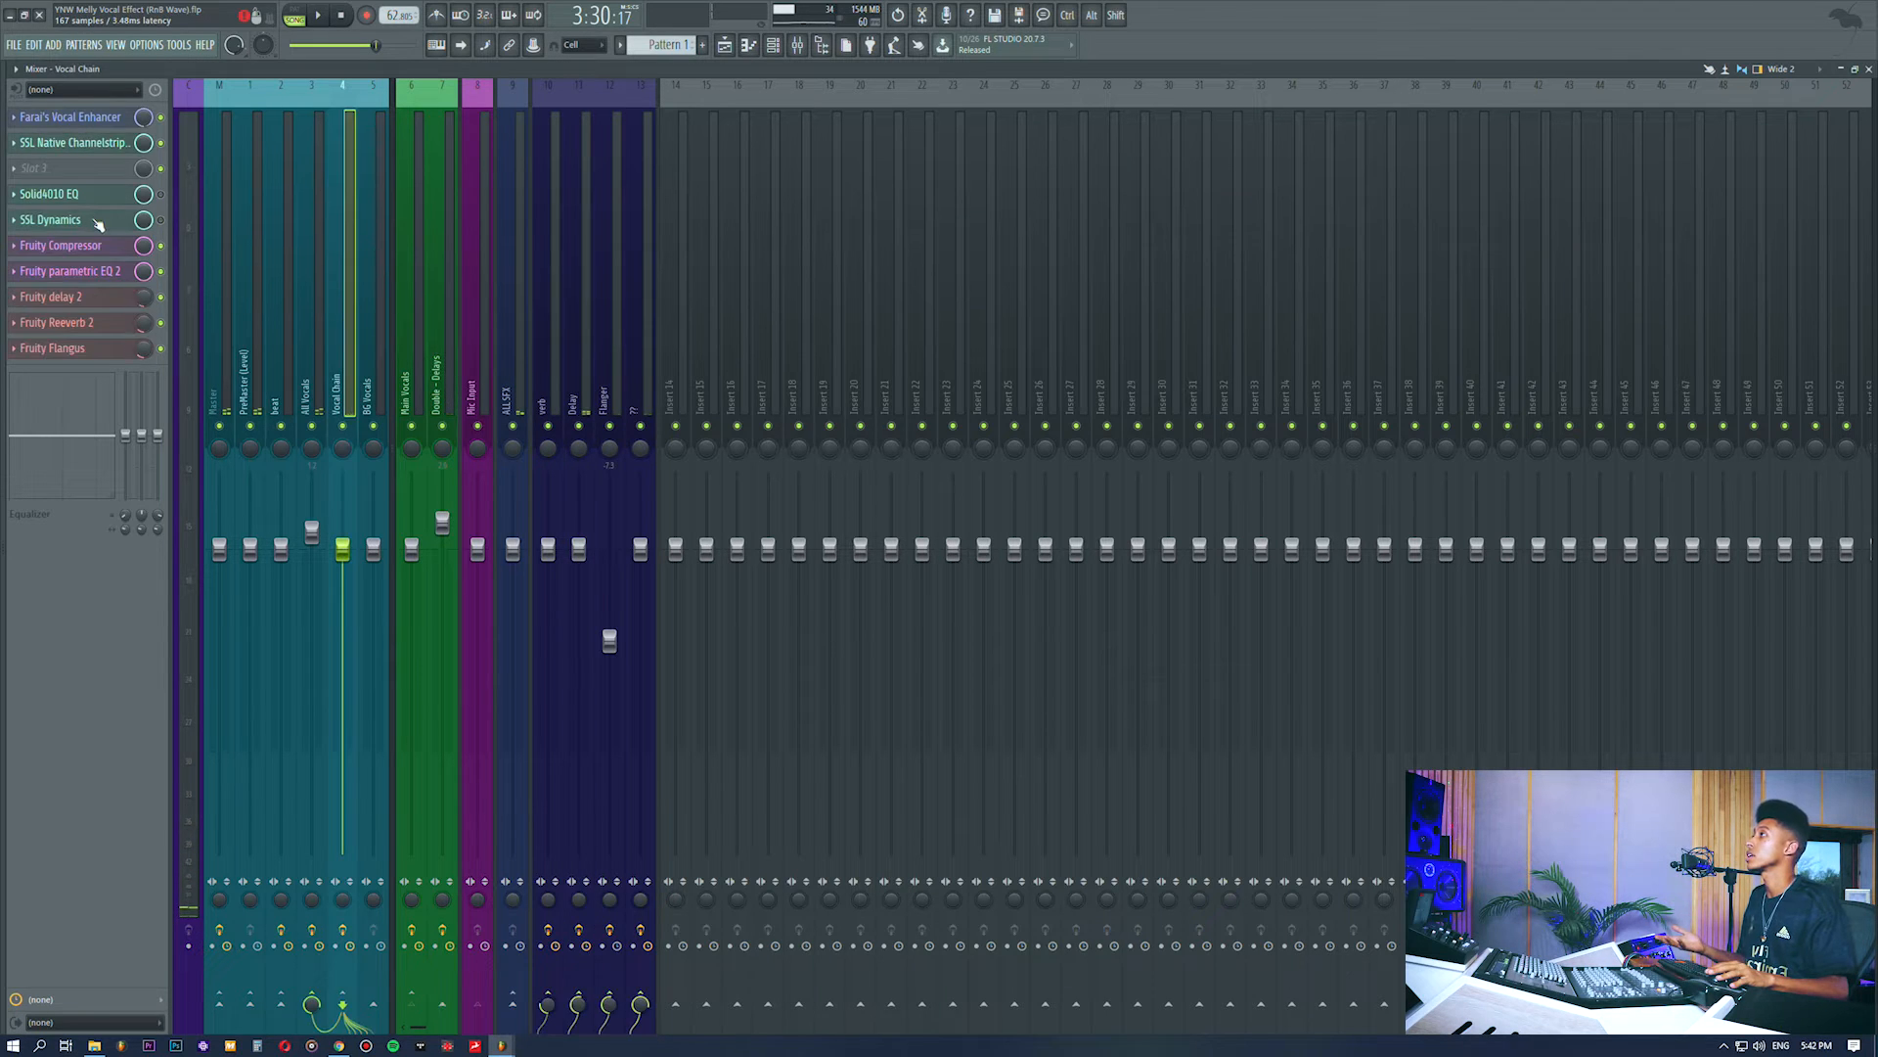
click(649, 338)
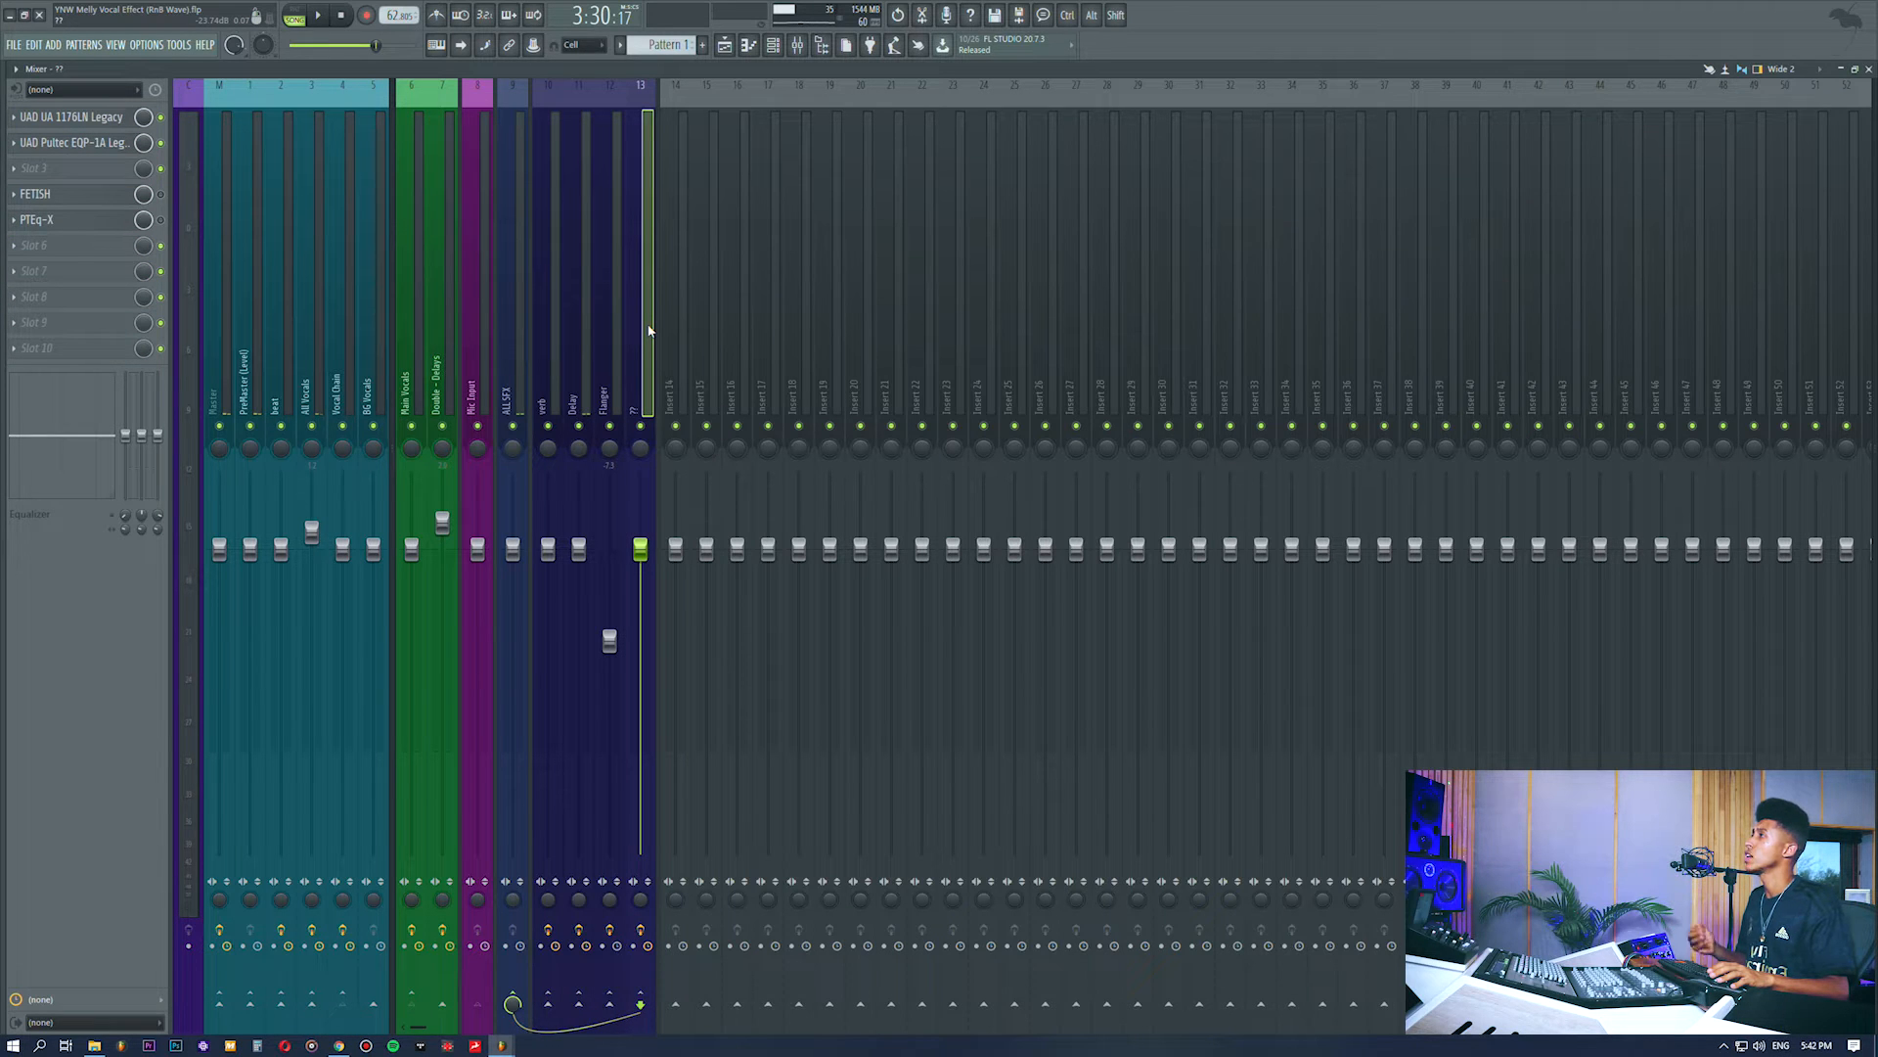
click(96, 118)
click(97, 143)
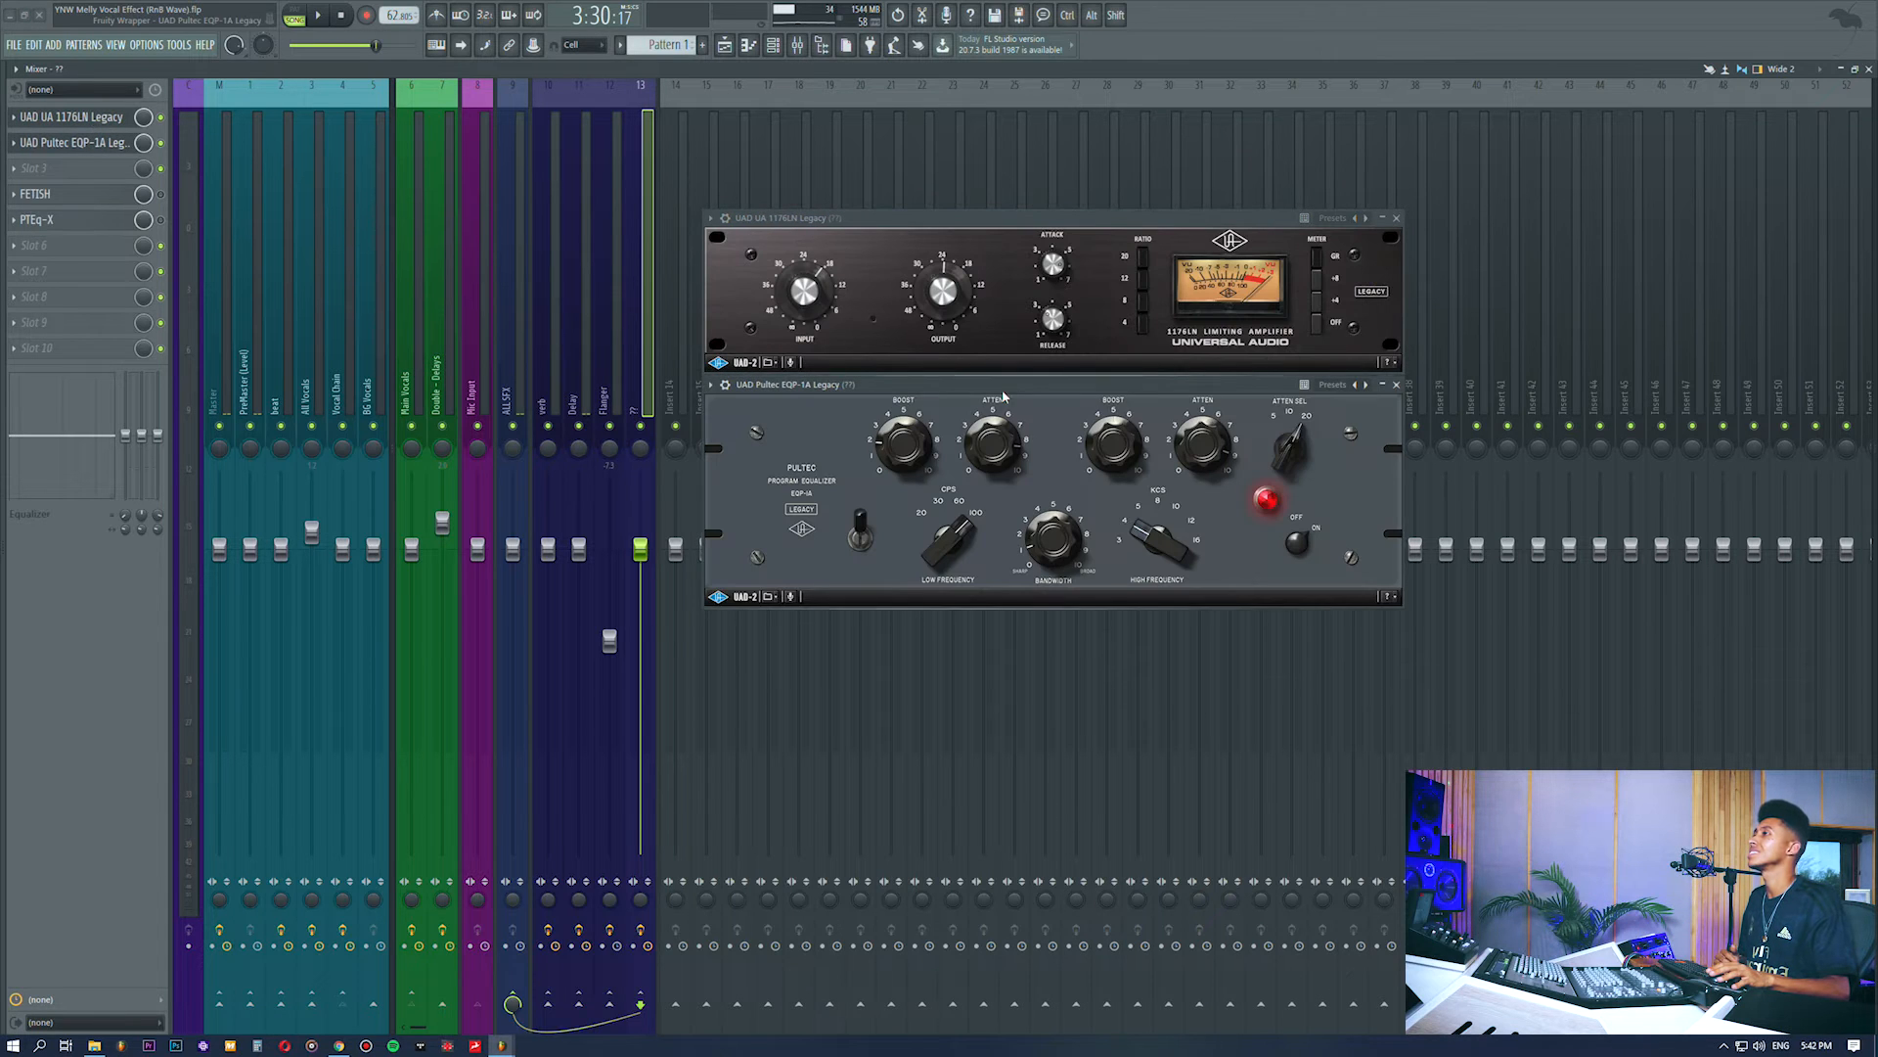
drag(1012, 224, 1235, 303)
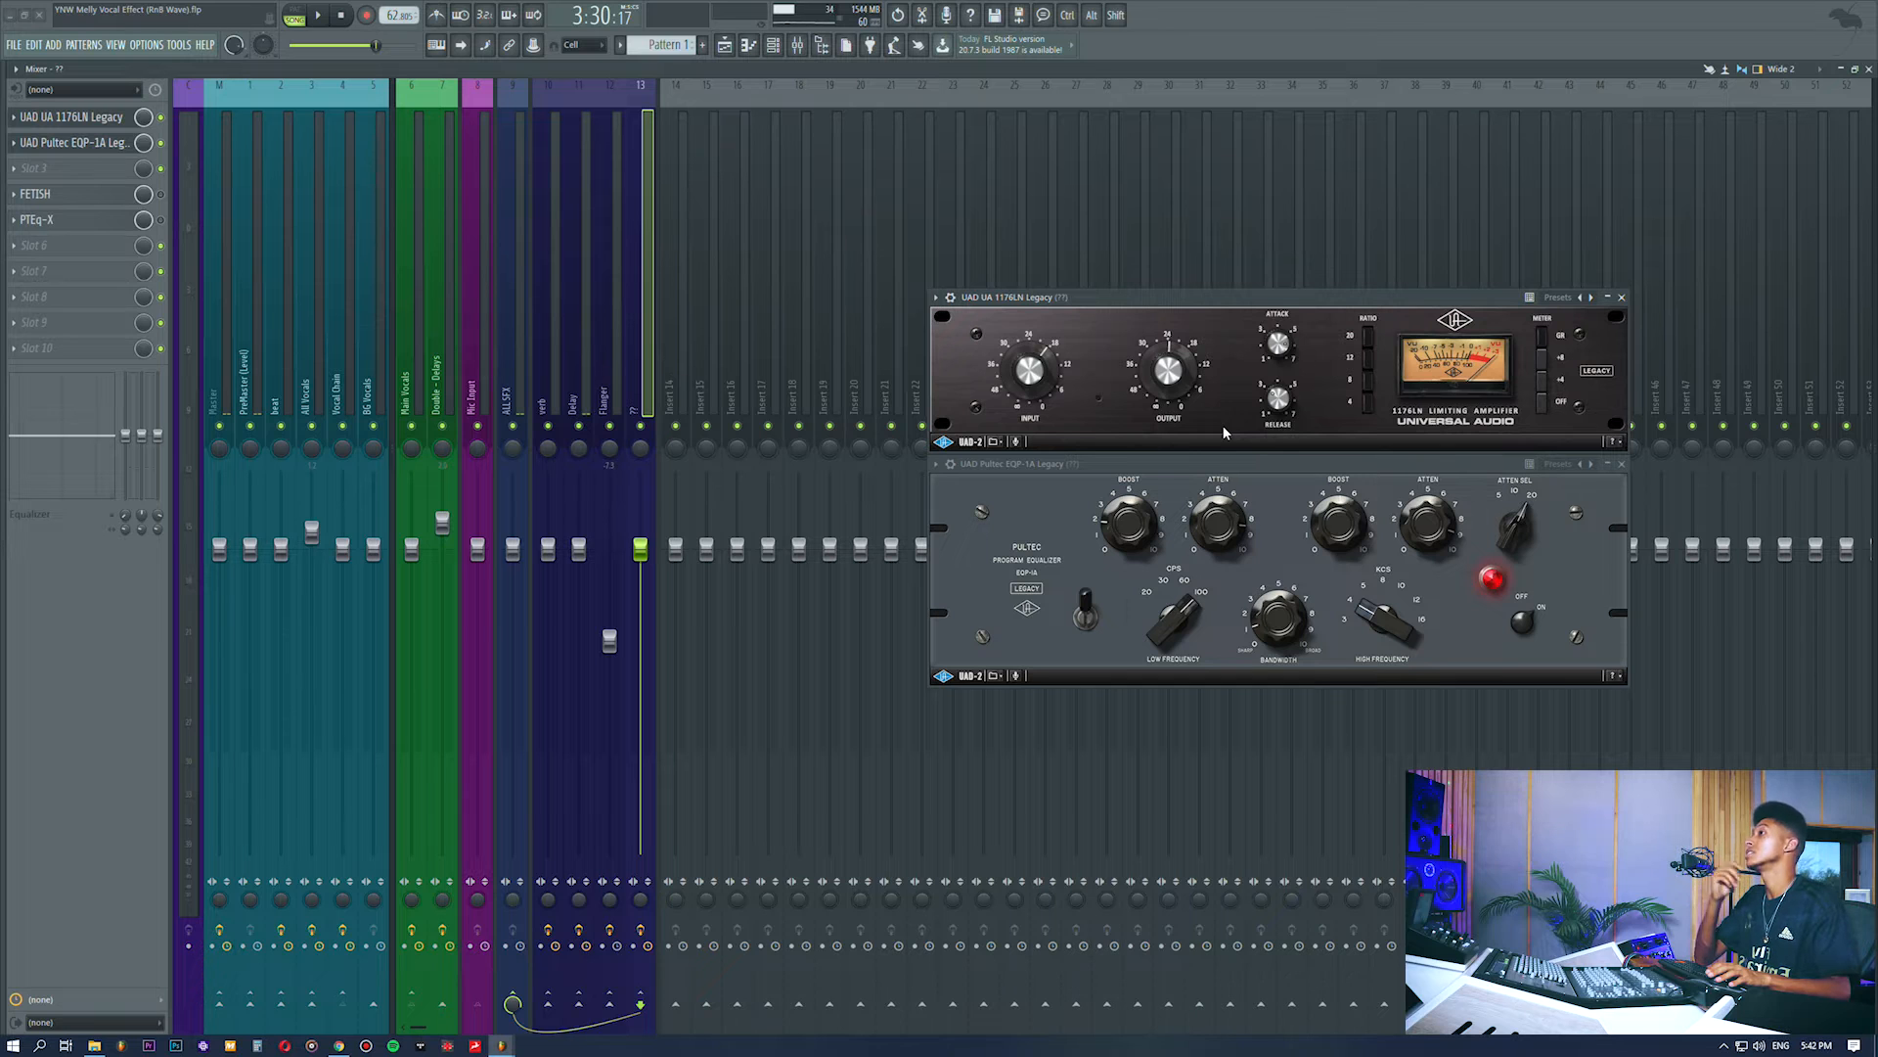
click(1189, 467)
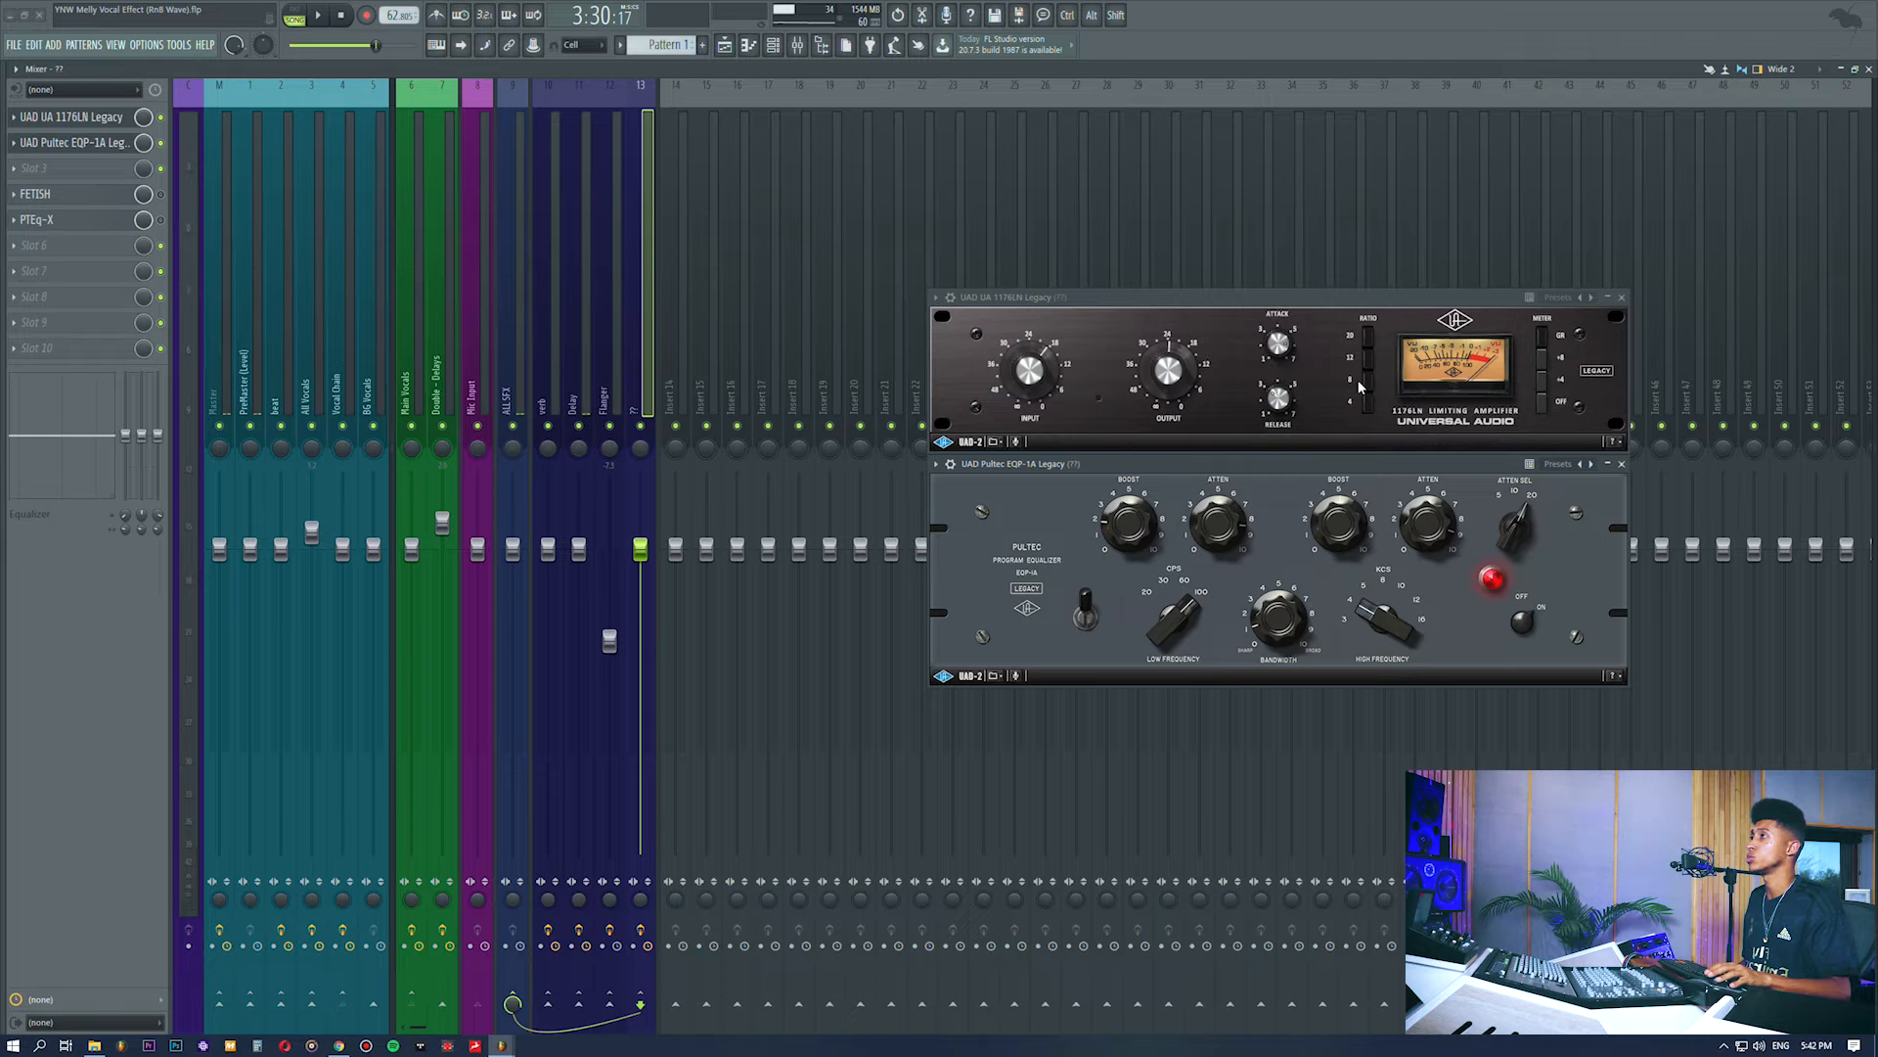
Check the Vocal Chain's routing to the ?? track and return to that track's two UAD plugins.
click(339, 368)
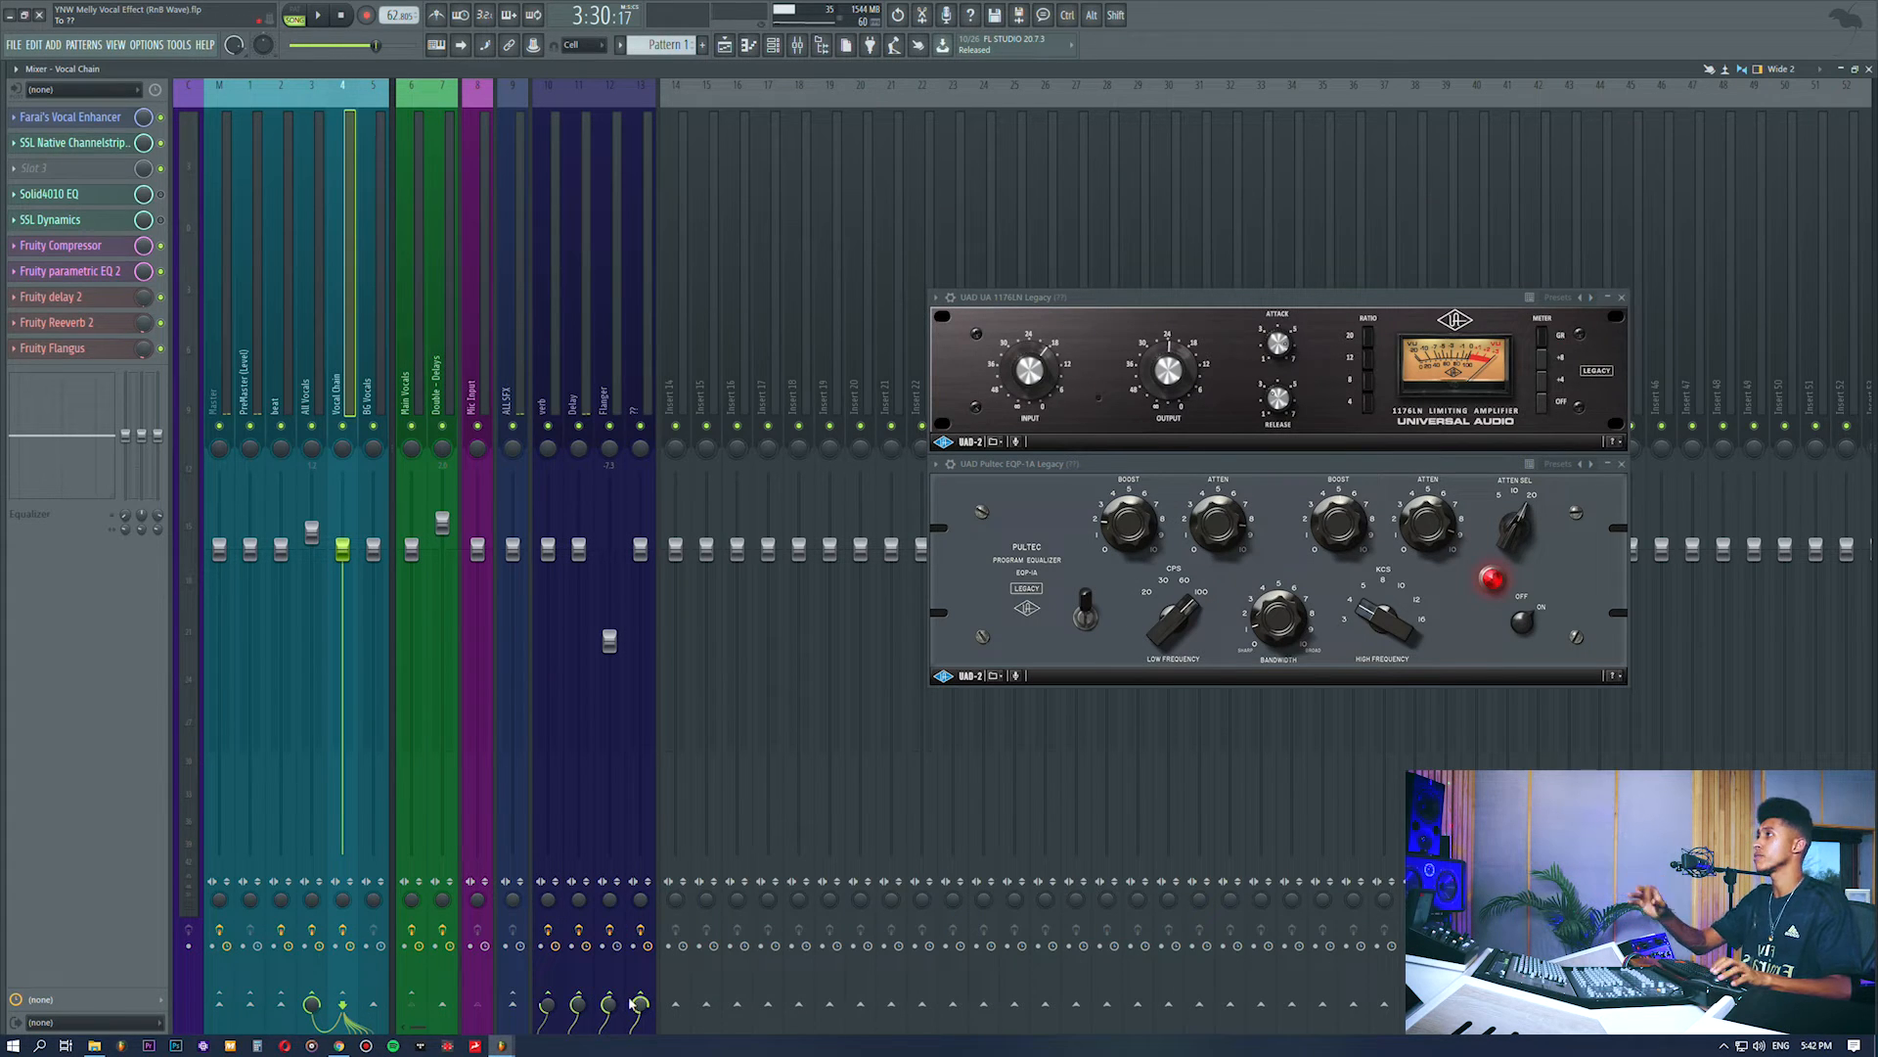
click(634, 374)
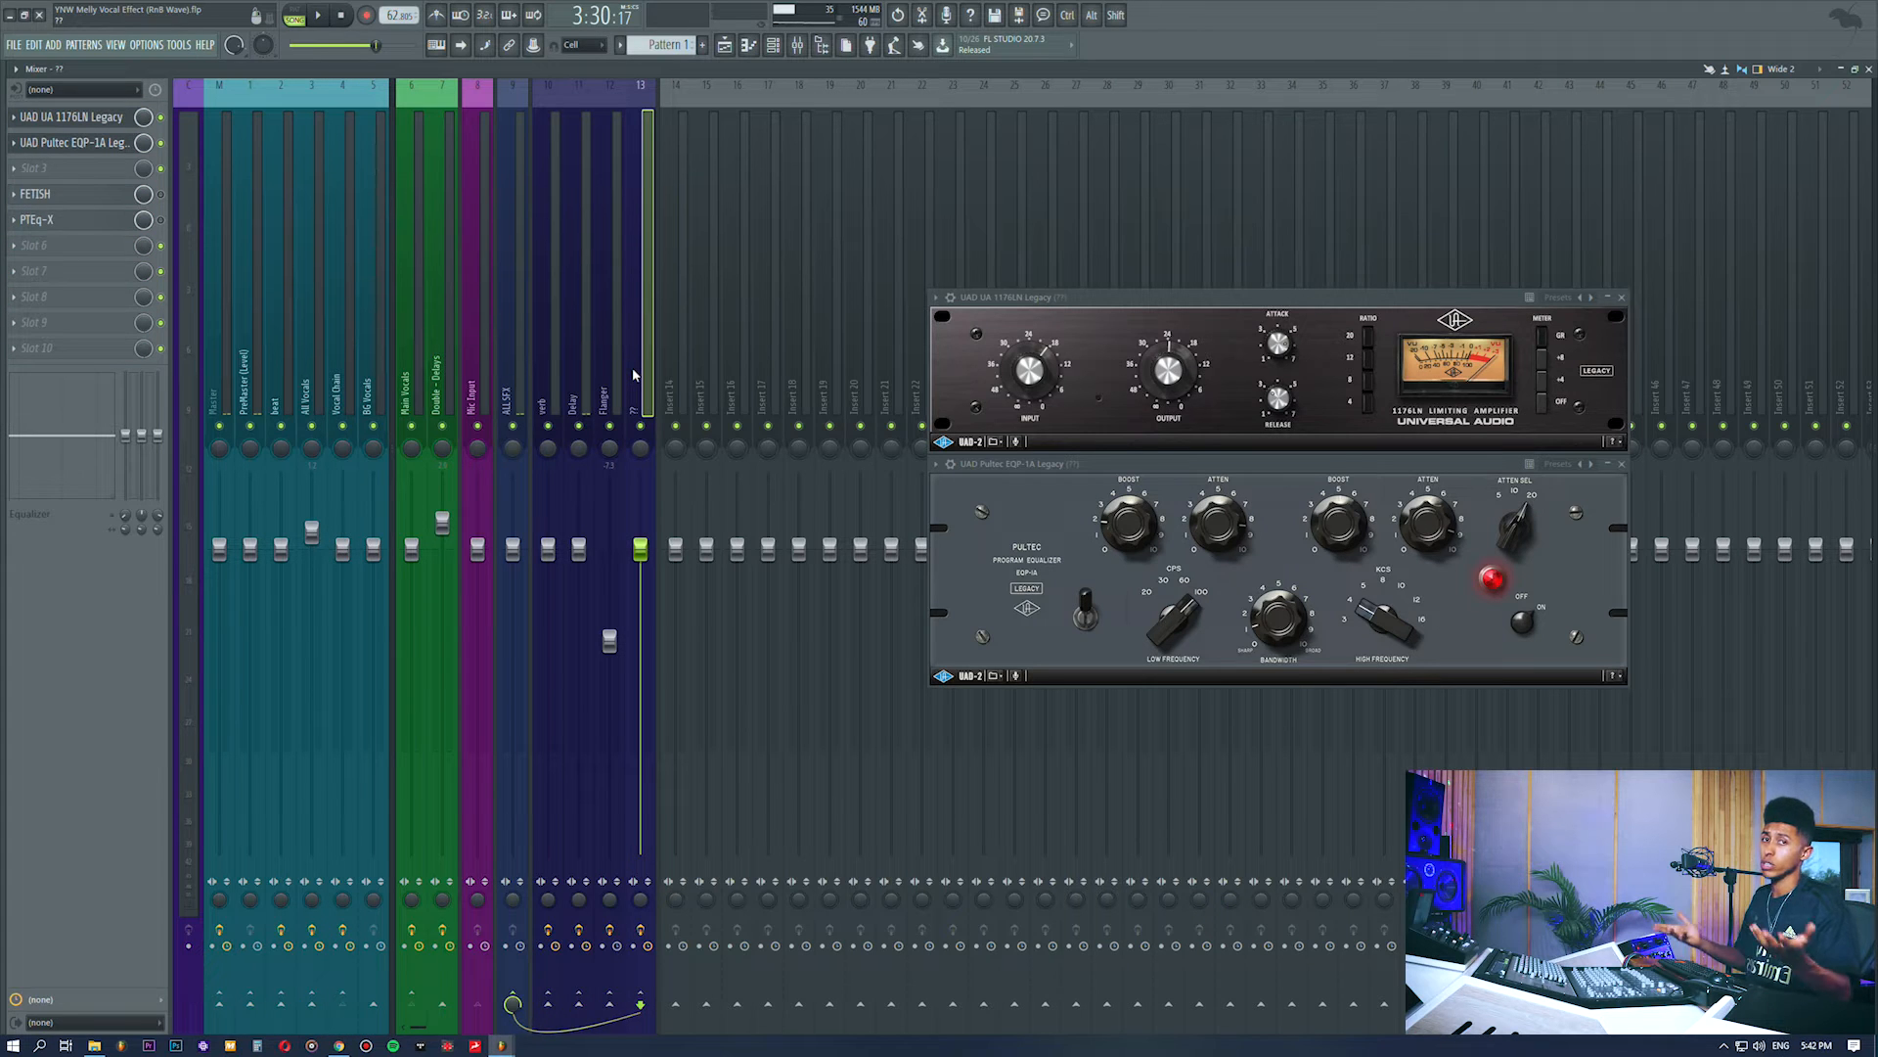
drag(1155, 303, 1155, 305)
click(1119, 461)
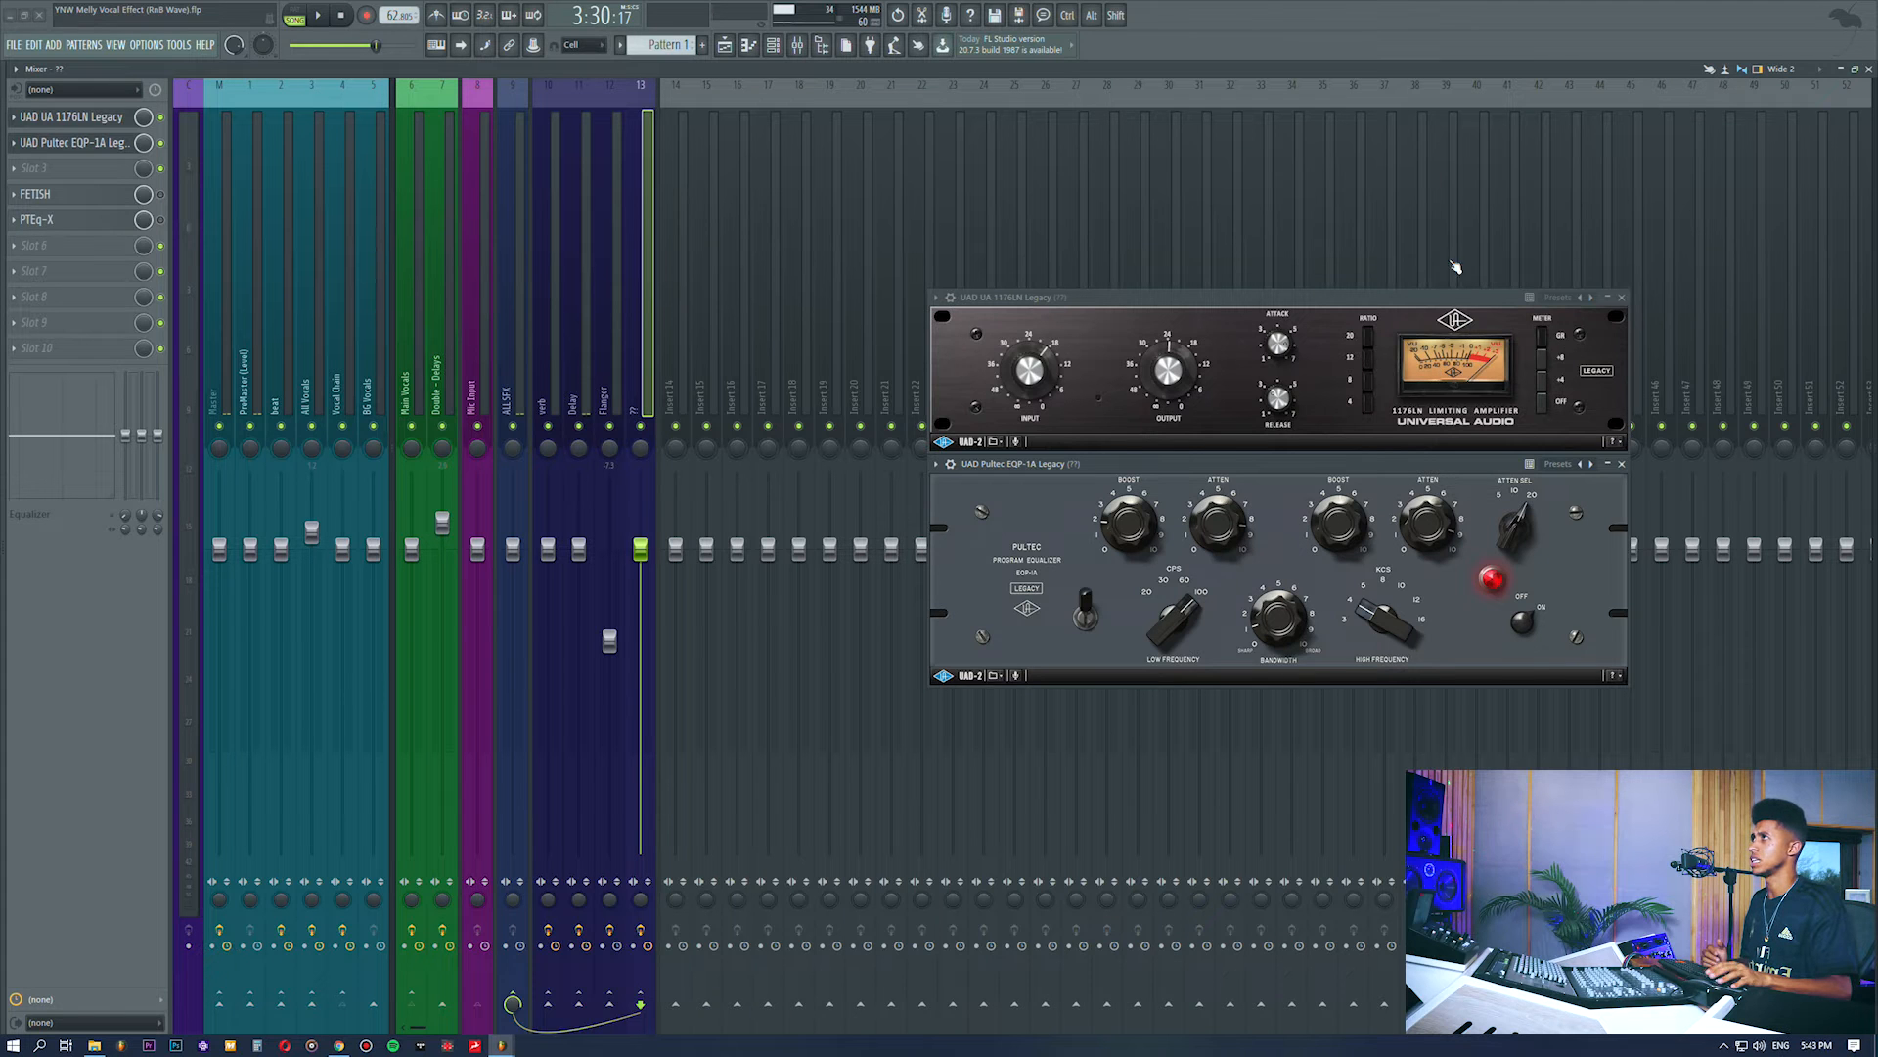
Play the song from about bar 57 and compare the ?? track's effect on the mix, stopping playback at the end.
click(727, 46)
click(587, 117)
key(space)
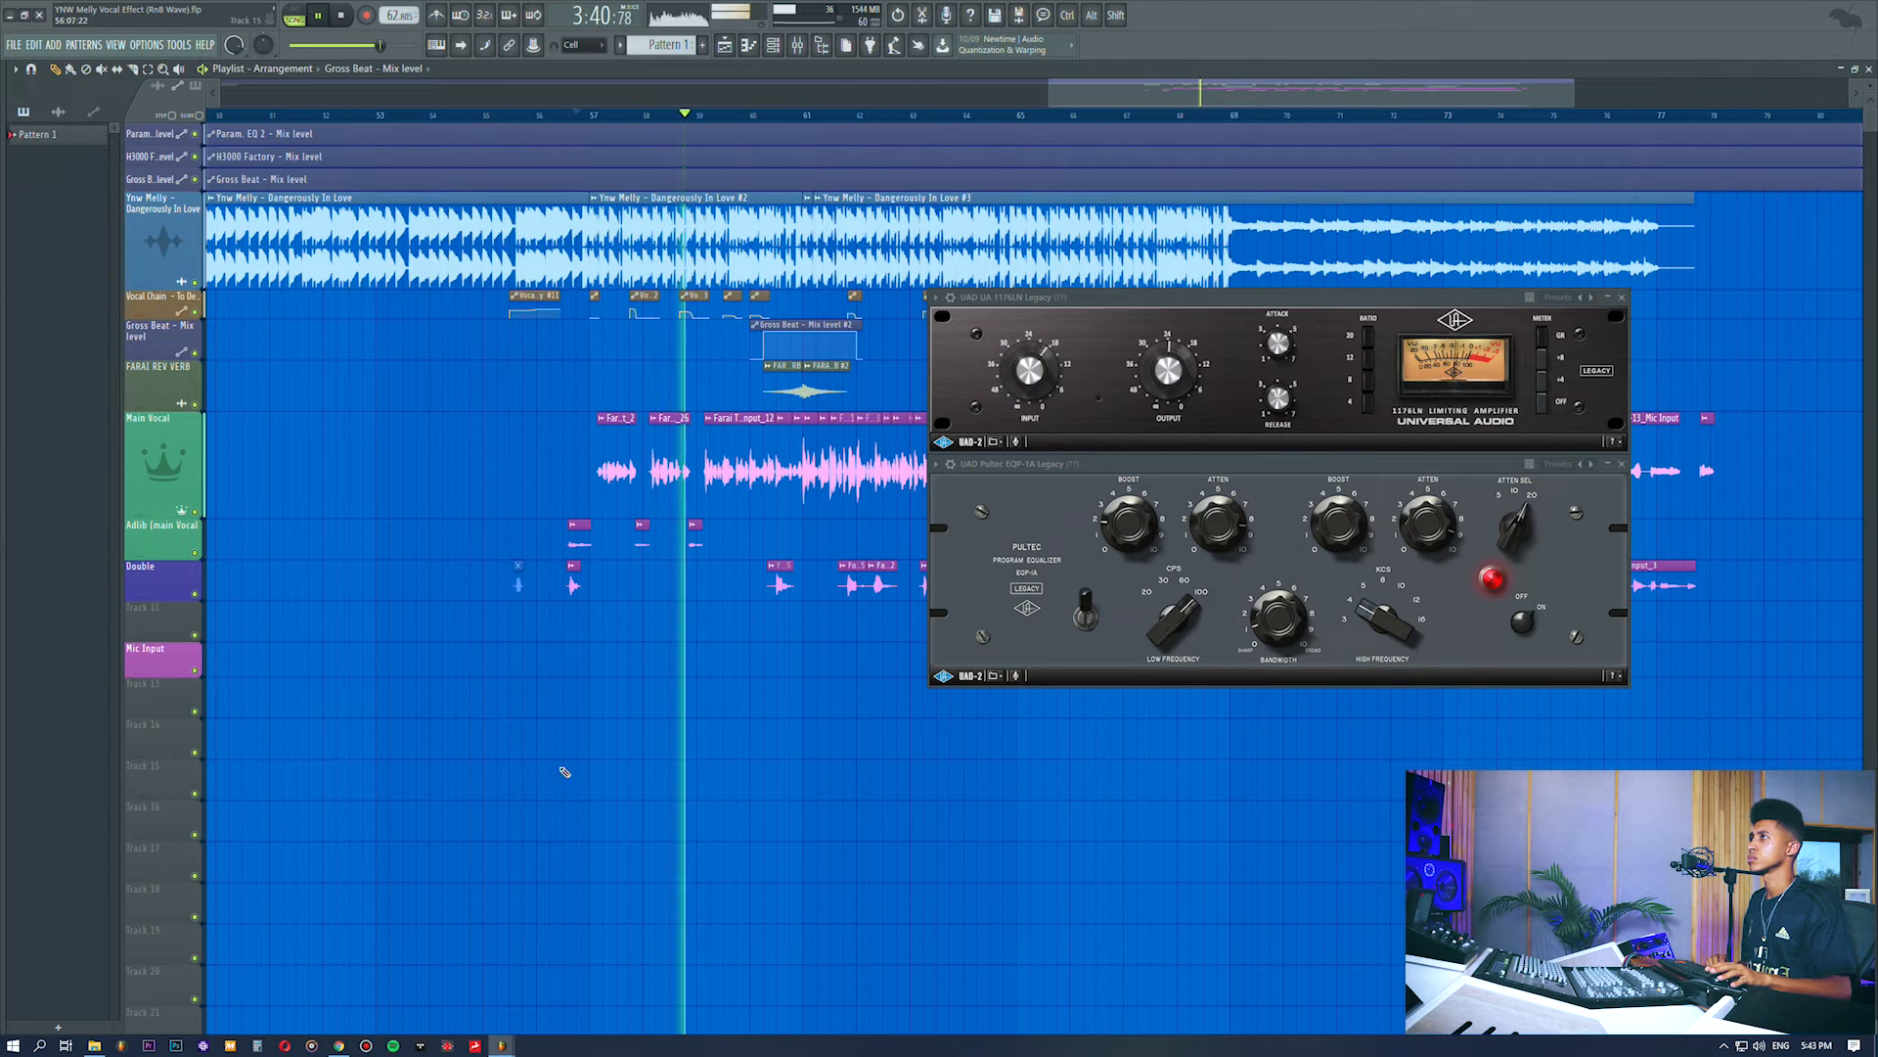
key(F9)
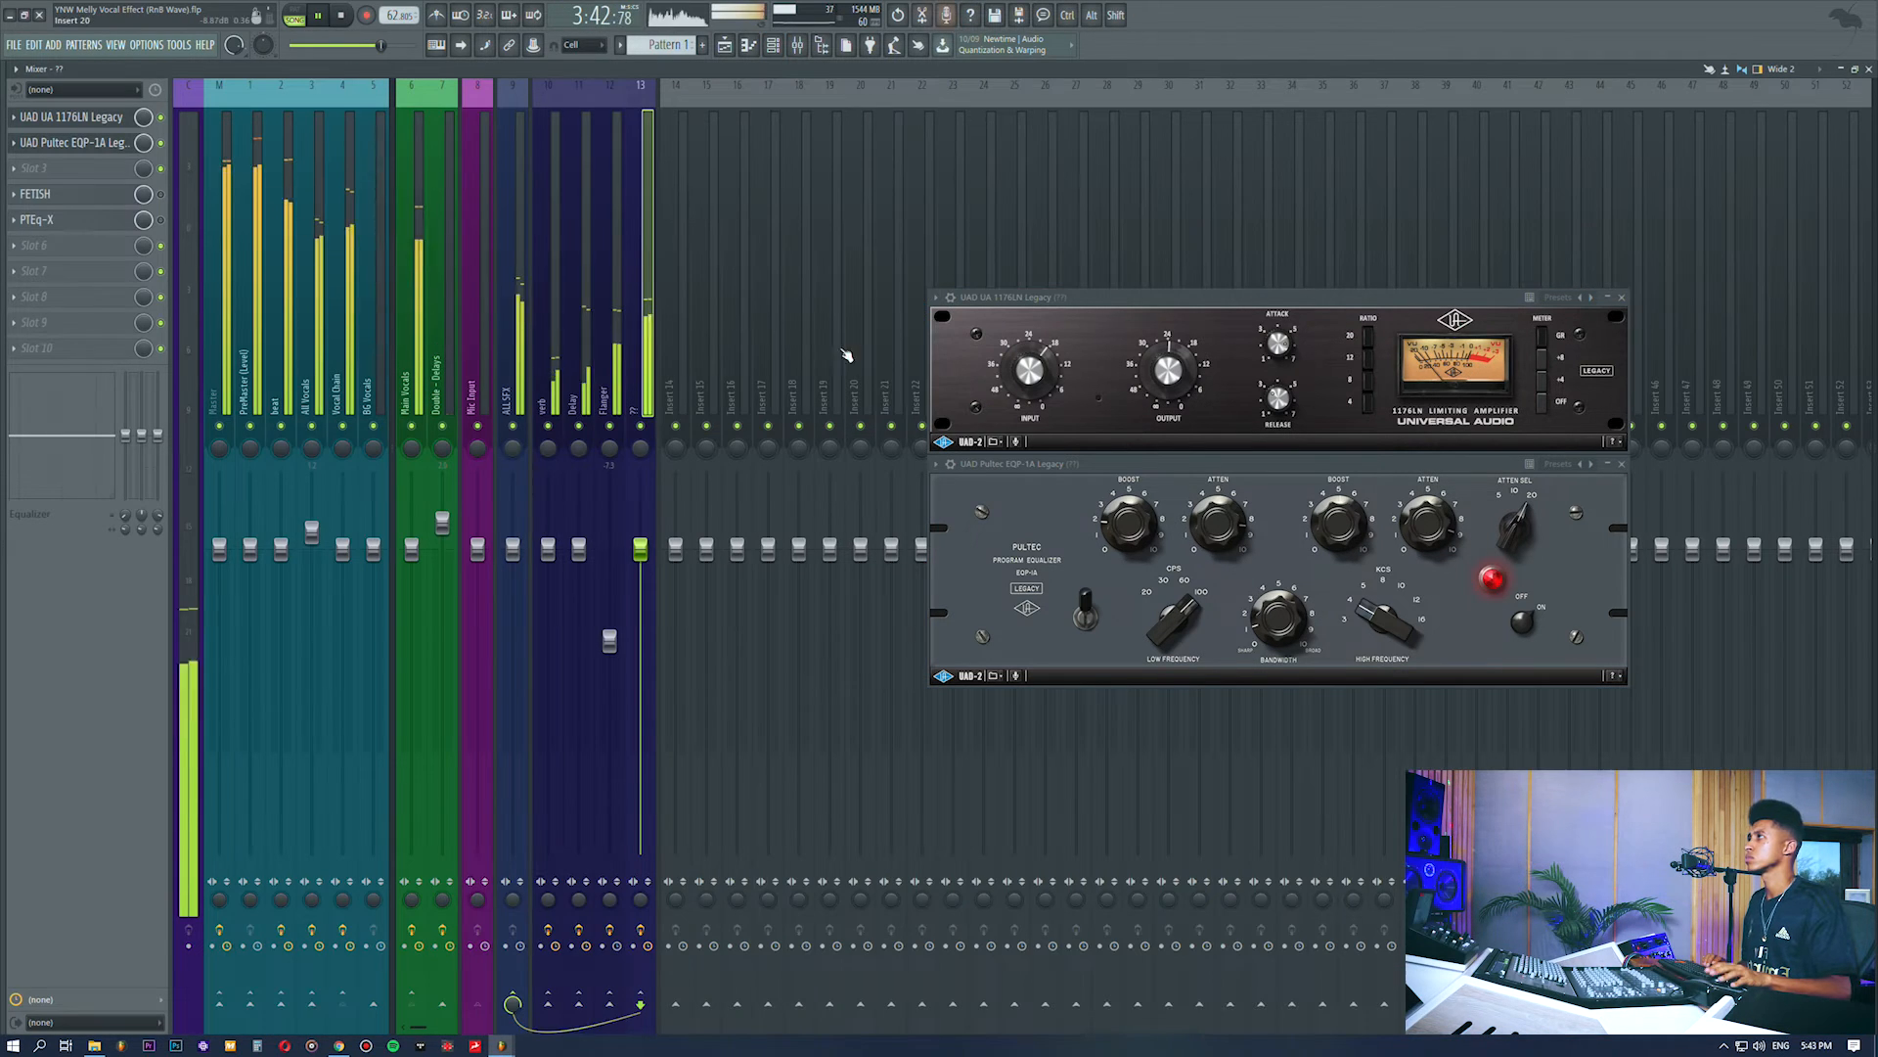
key(space)
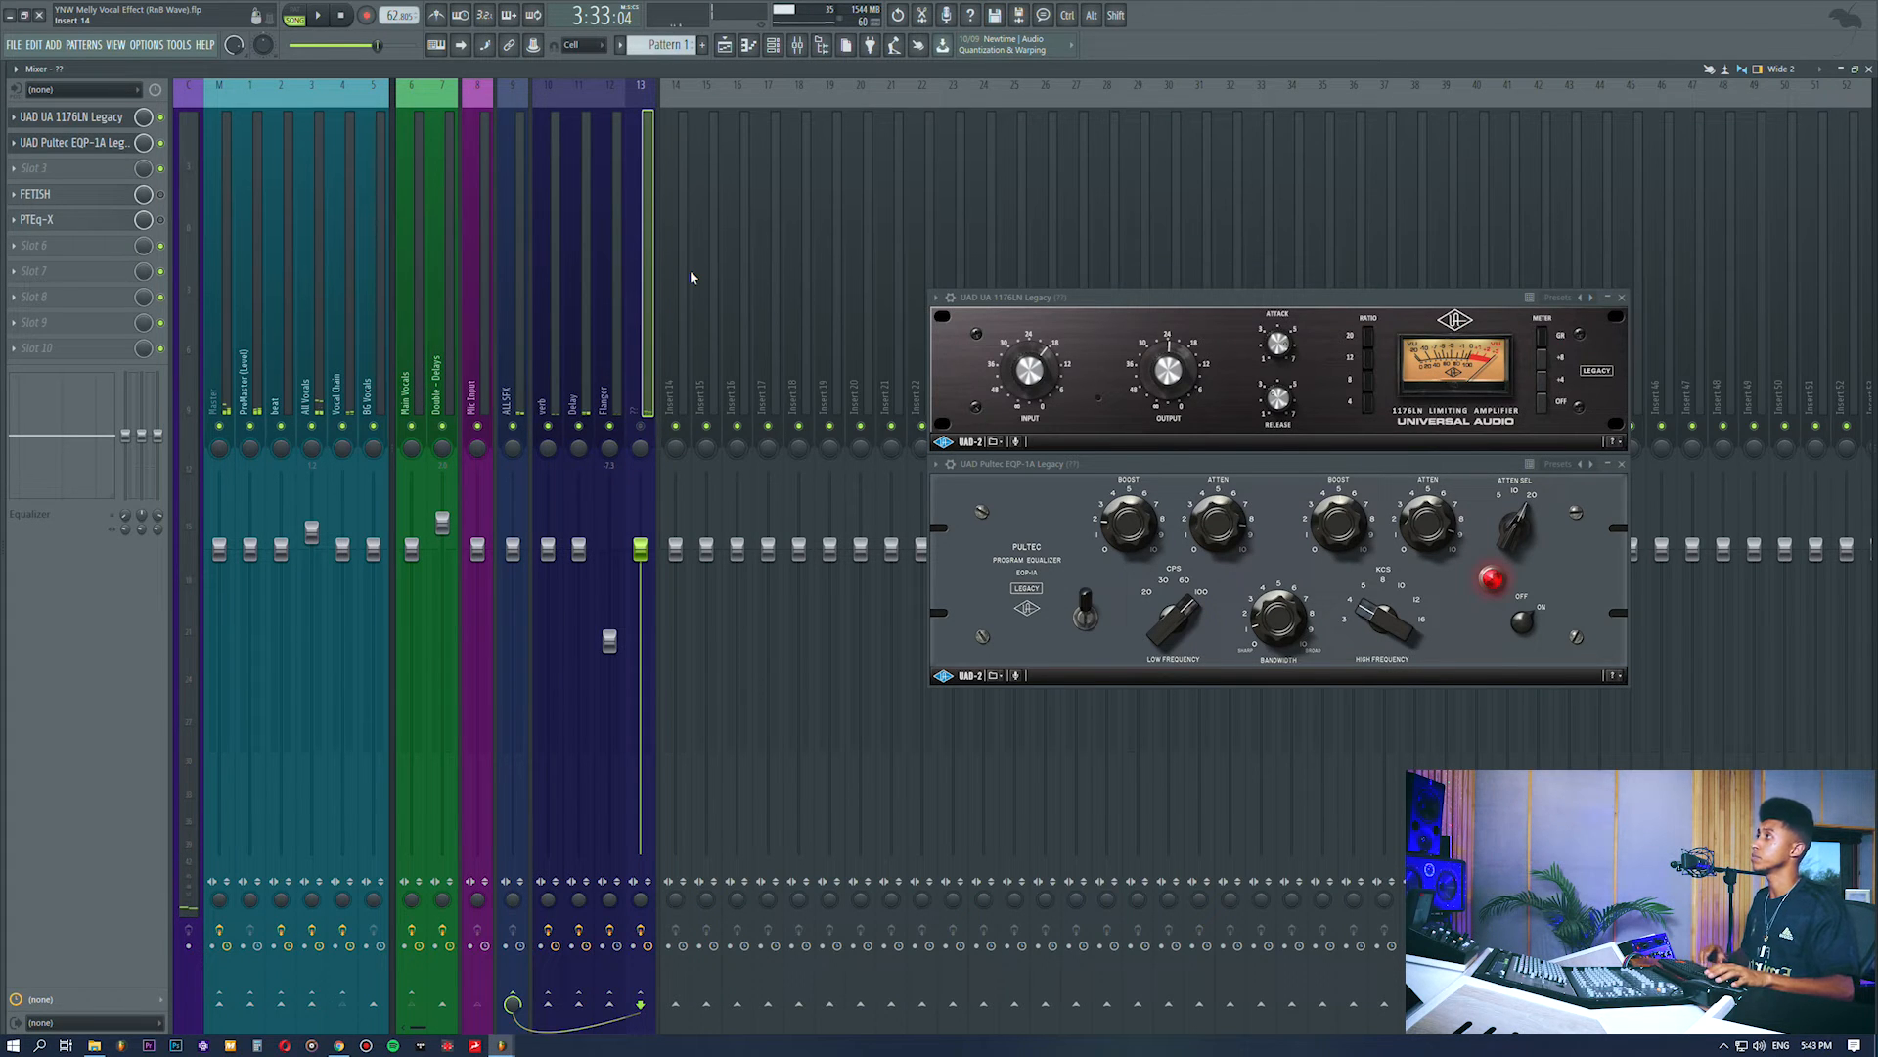
key(space)
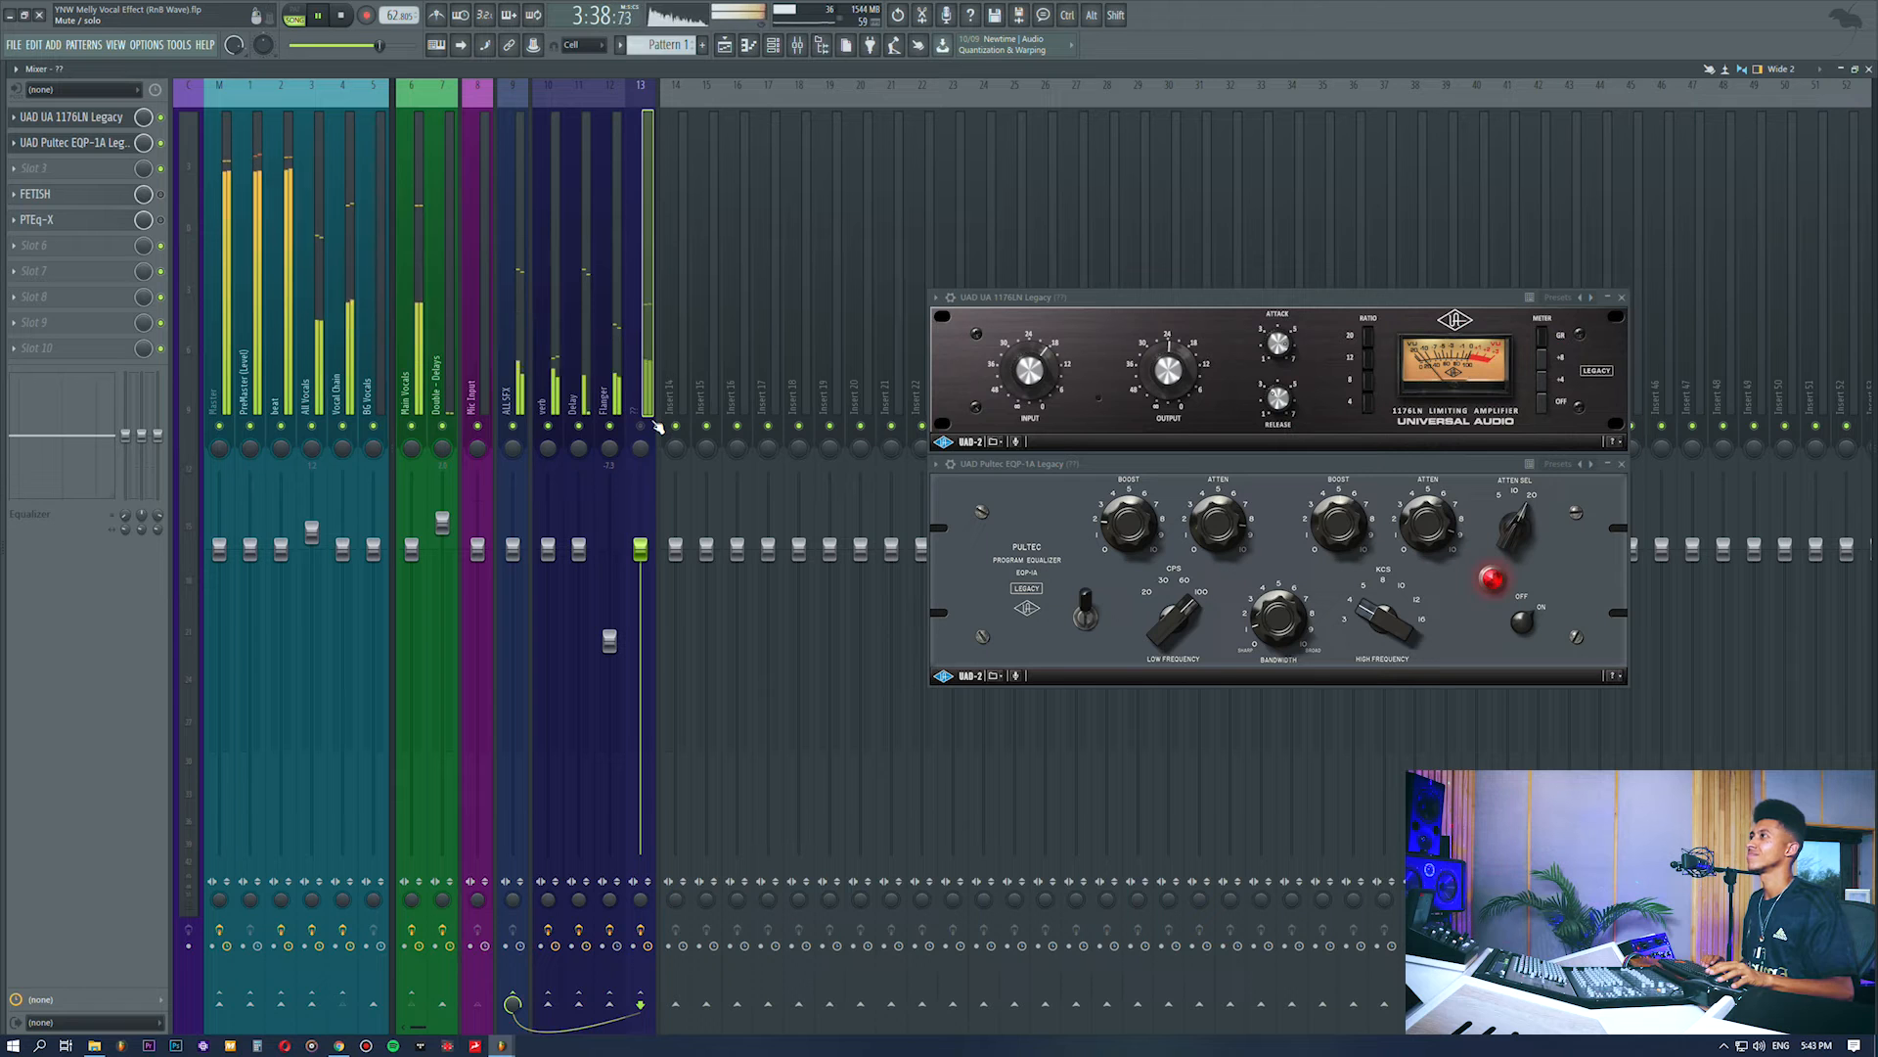
key(space)
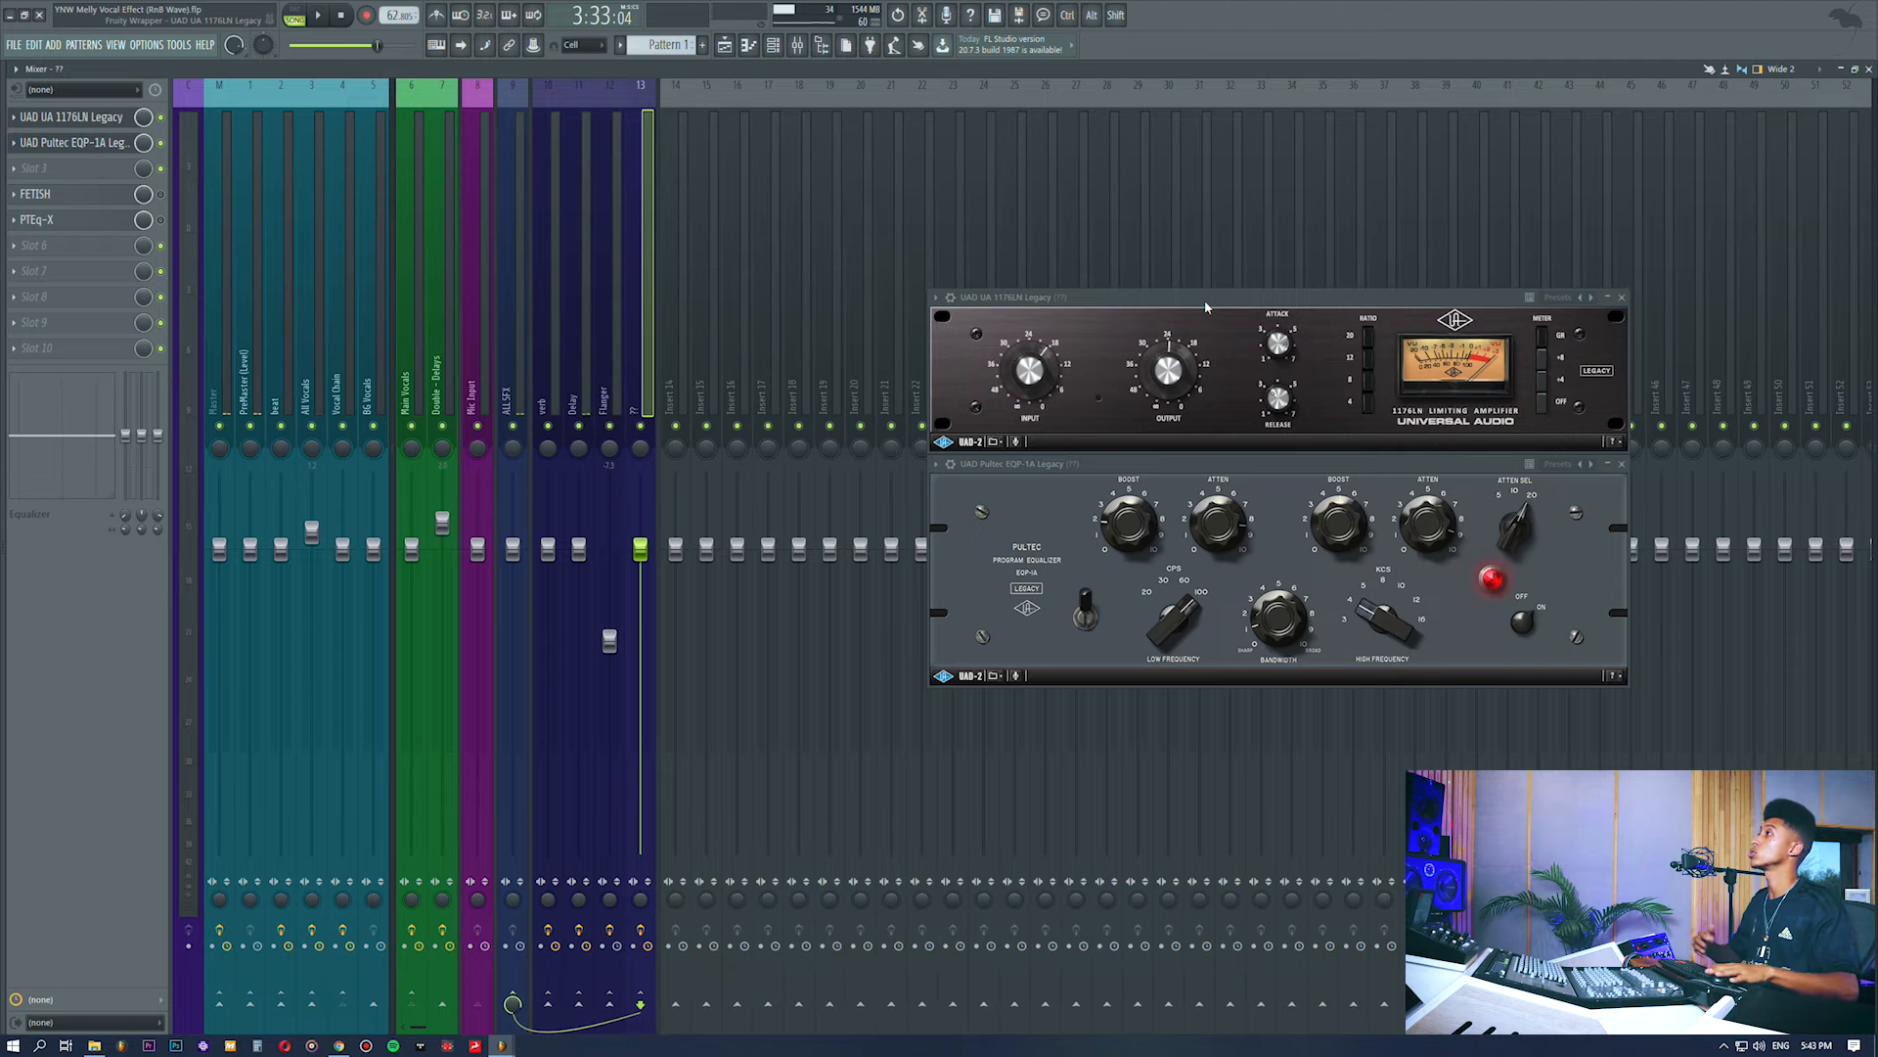
Close the two UAD plugins, open FETISH above PTEq-X, and place the UAD UA 1176LN Legacy beside FETISH for comparison.
click(76, 118)
click(74, 143)
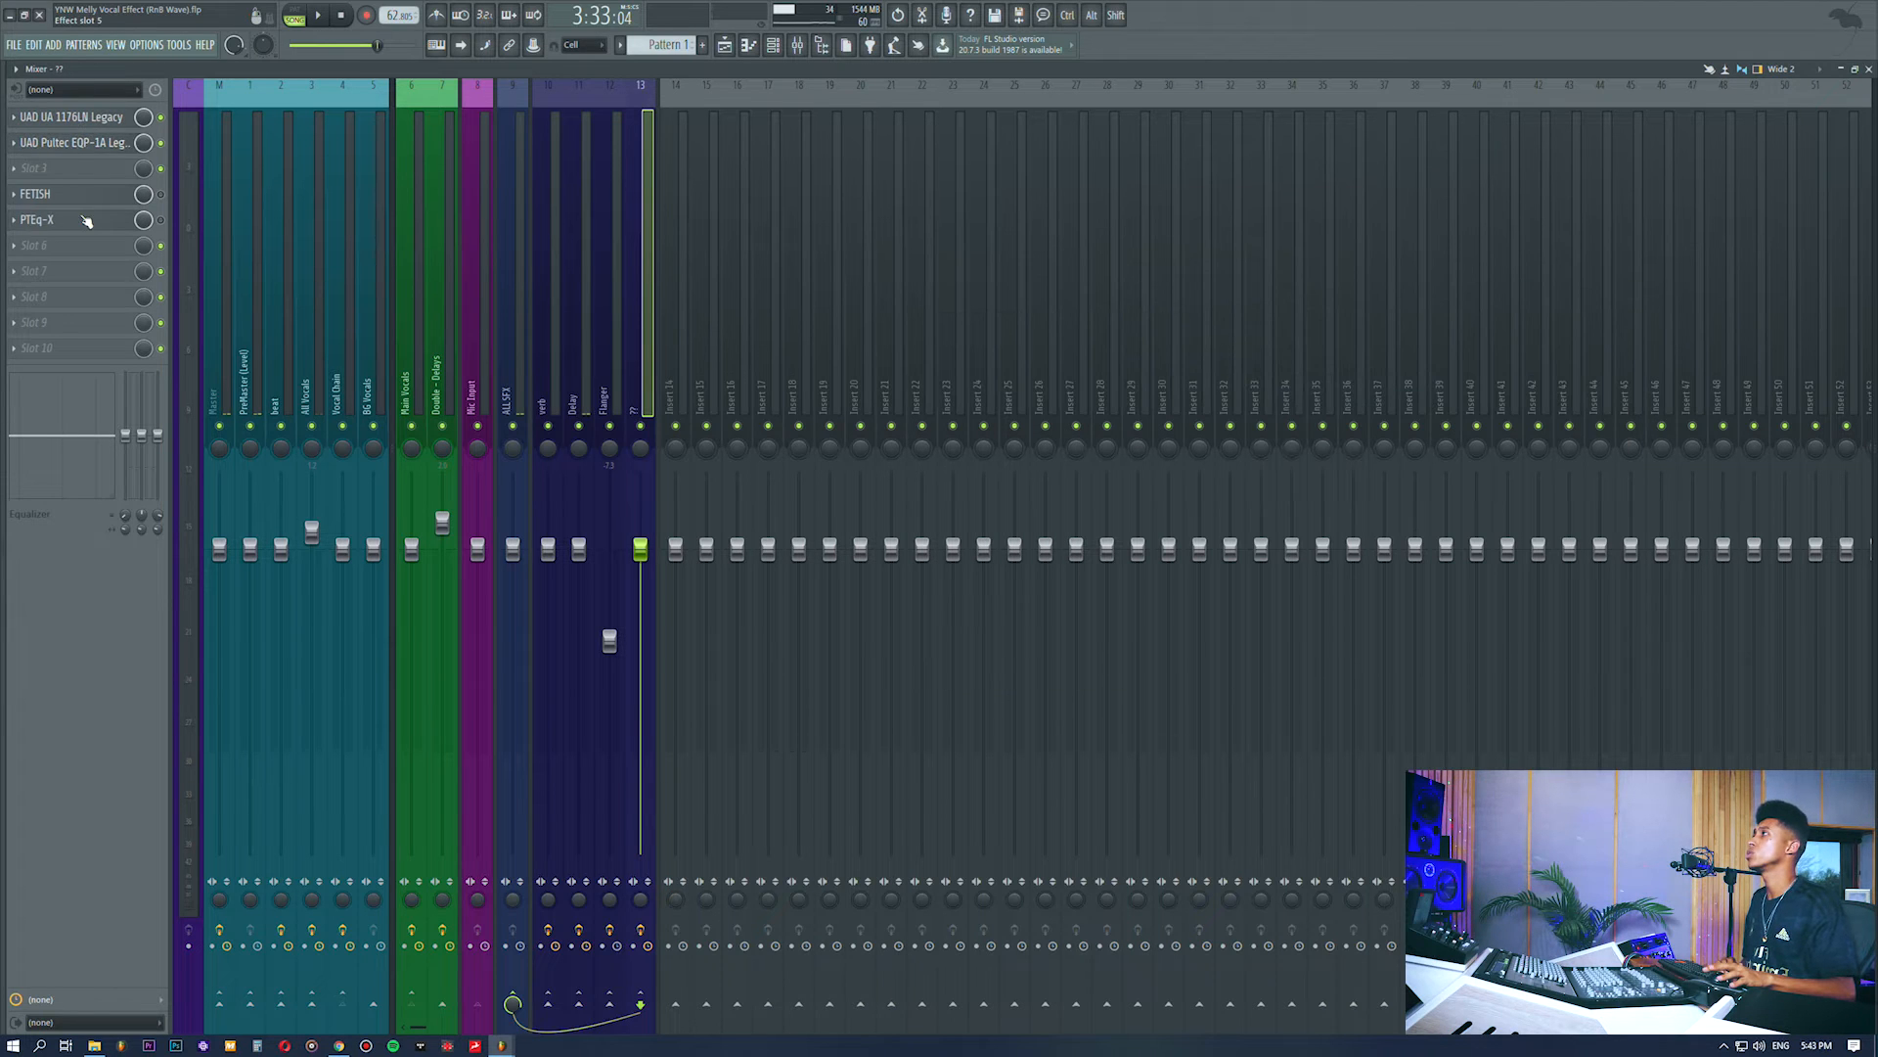
click(76, 196)
click(39, 219)
drag(743, 636, 1176, 155)
drag(1268, 628, 999, 391)
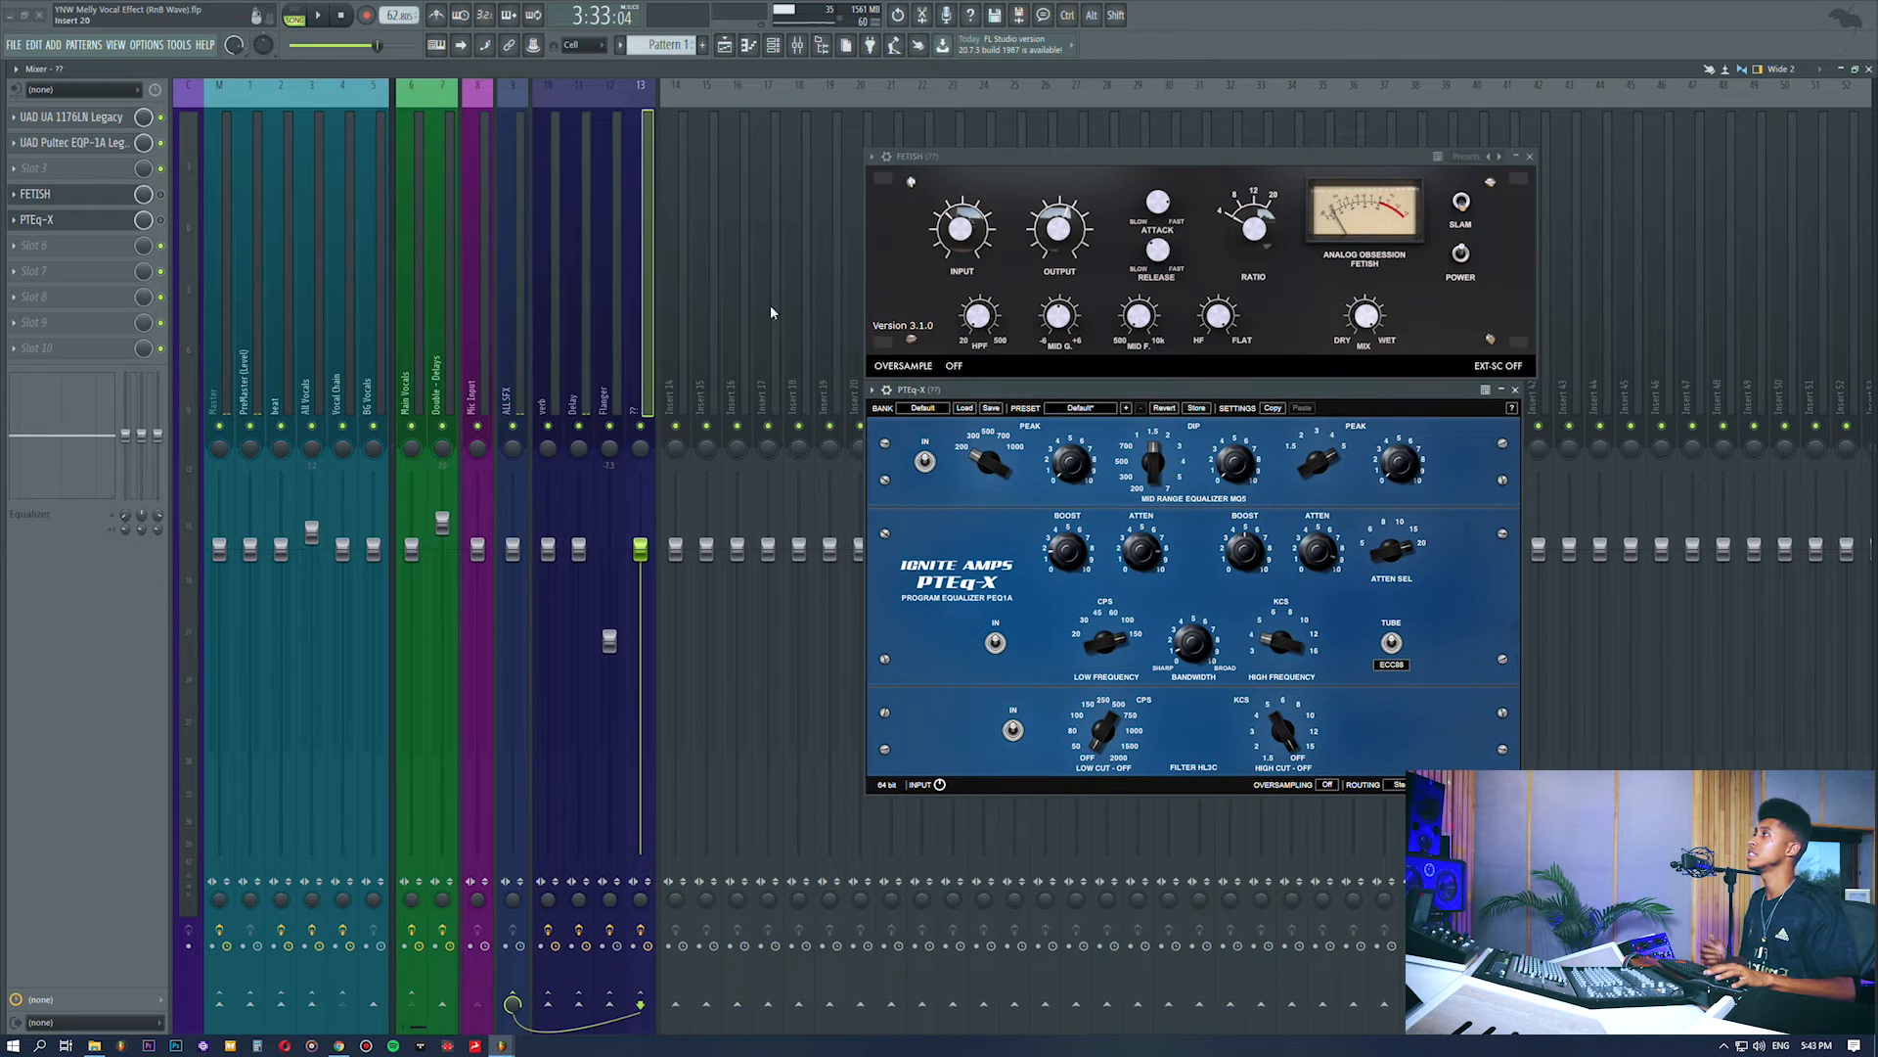
click(78, 119)
drag(934, 302, 234, 171)
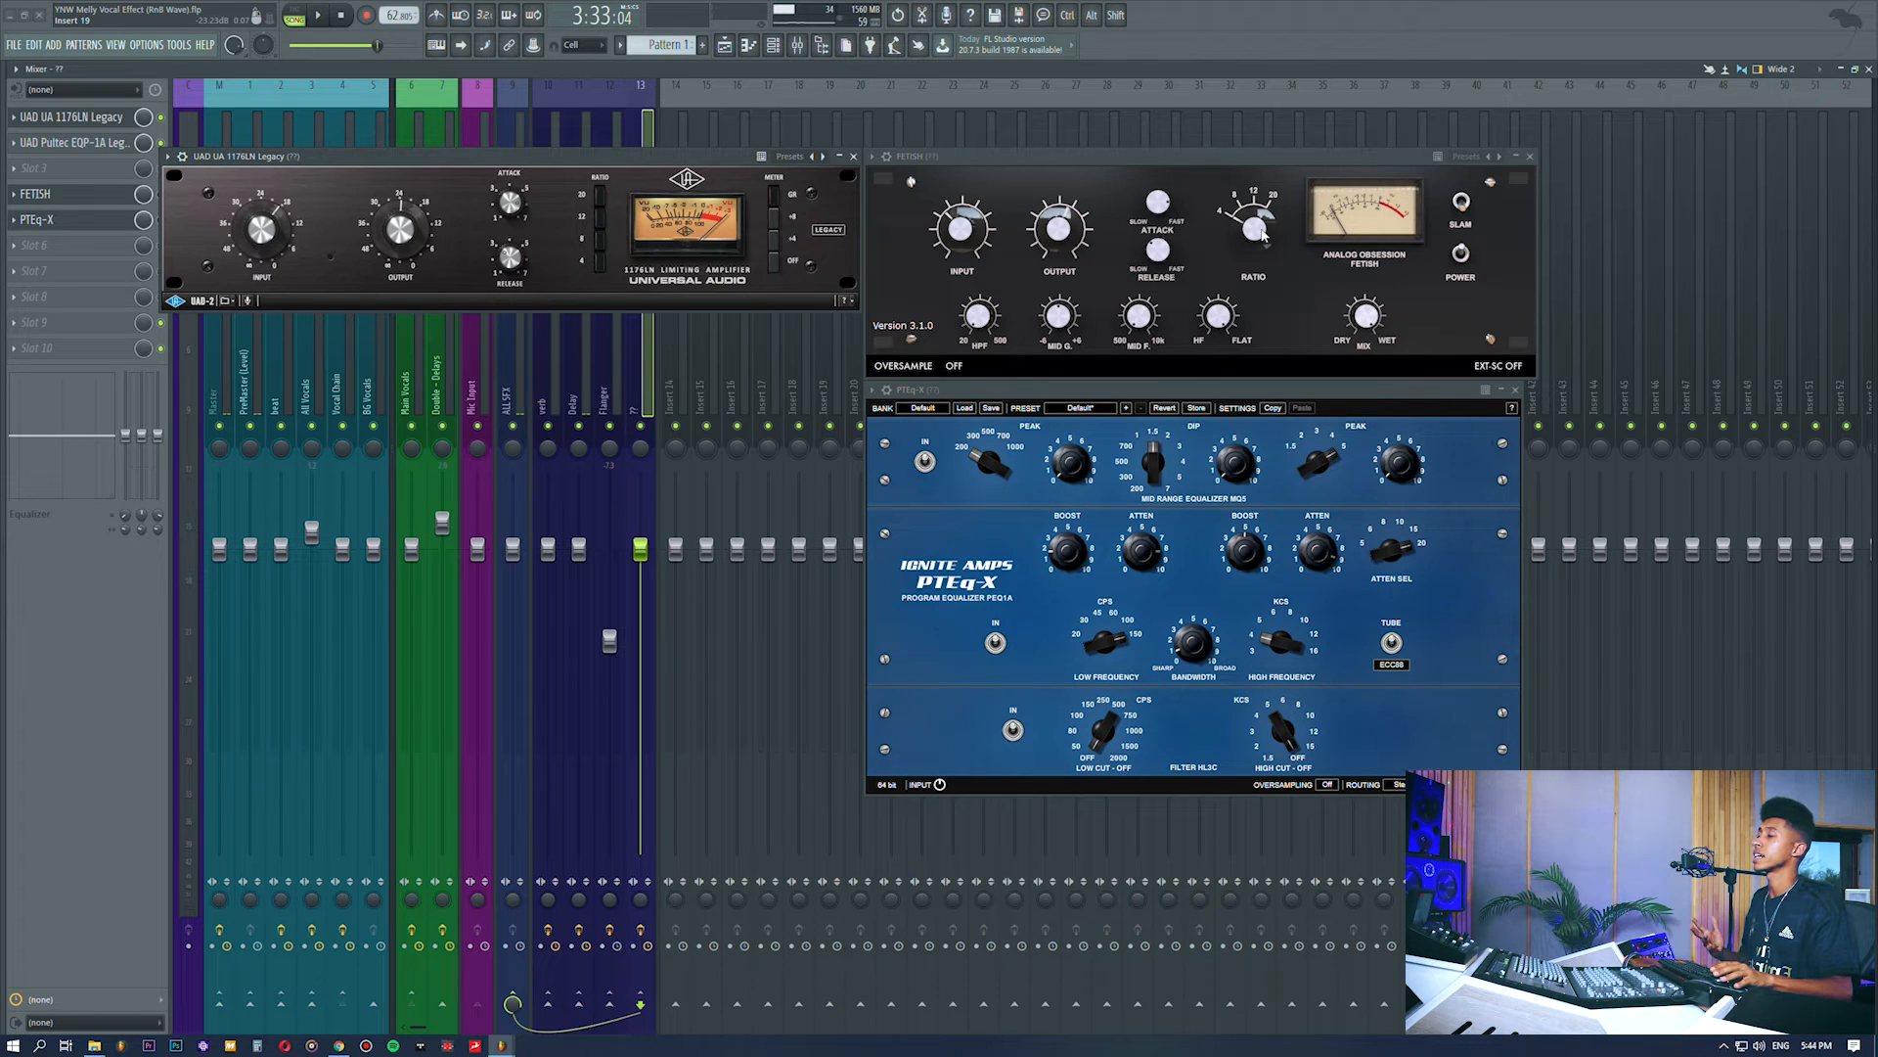
Set FETISH's Slam to 1 and the UAD UA 1176LN Legacy's ratio to ALL.
click(1461, 203)
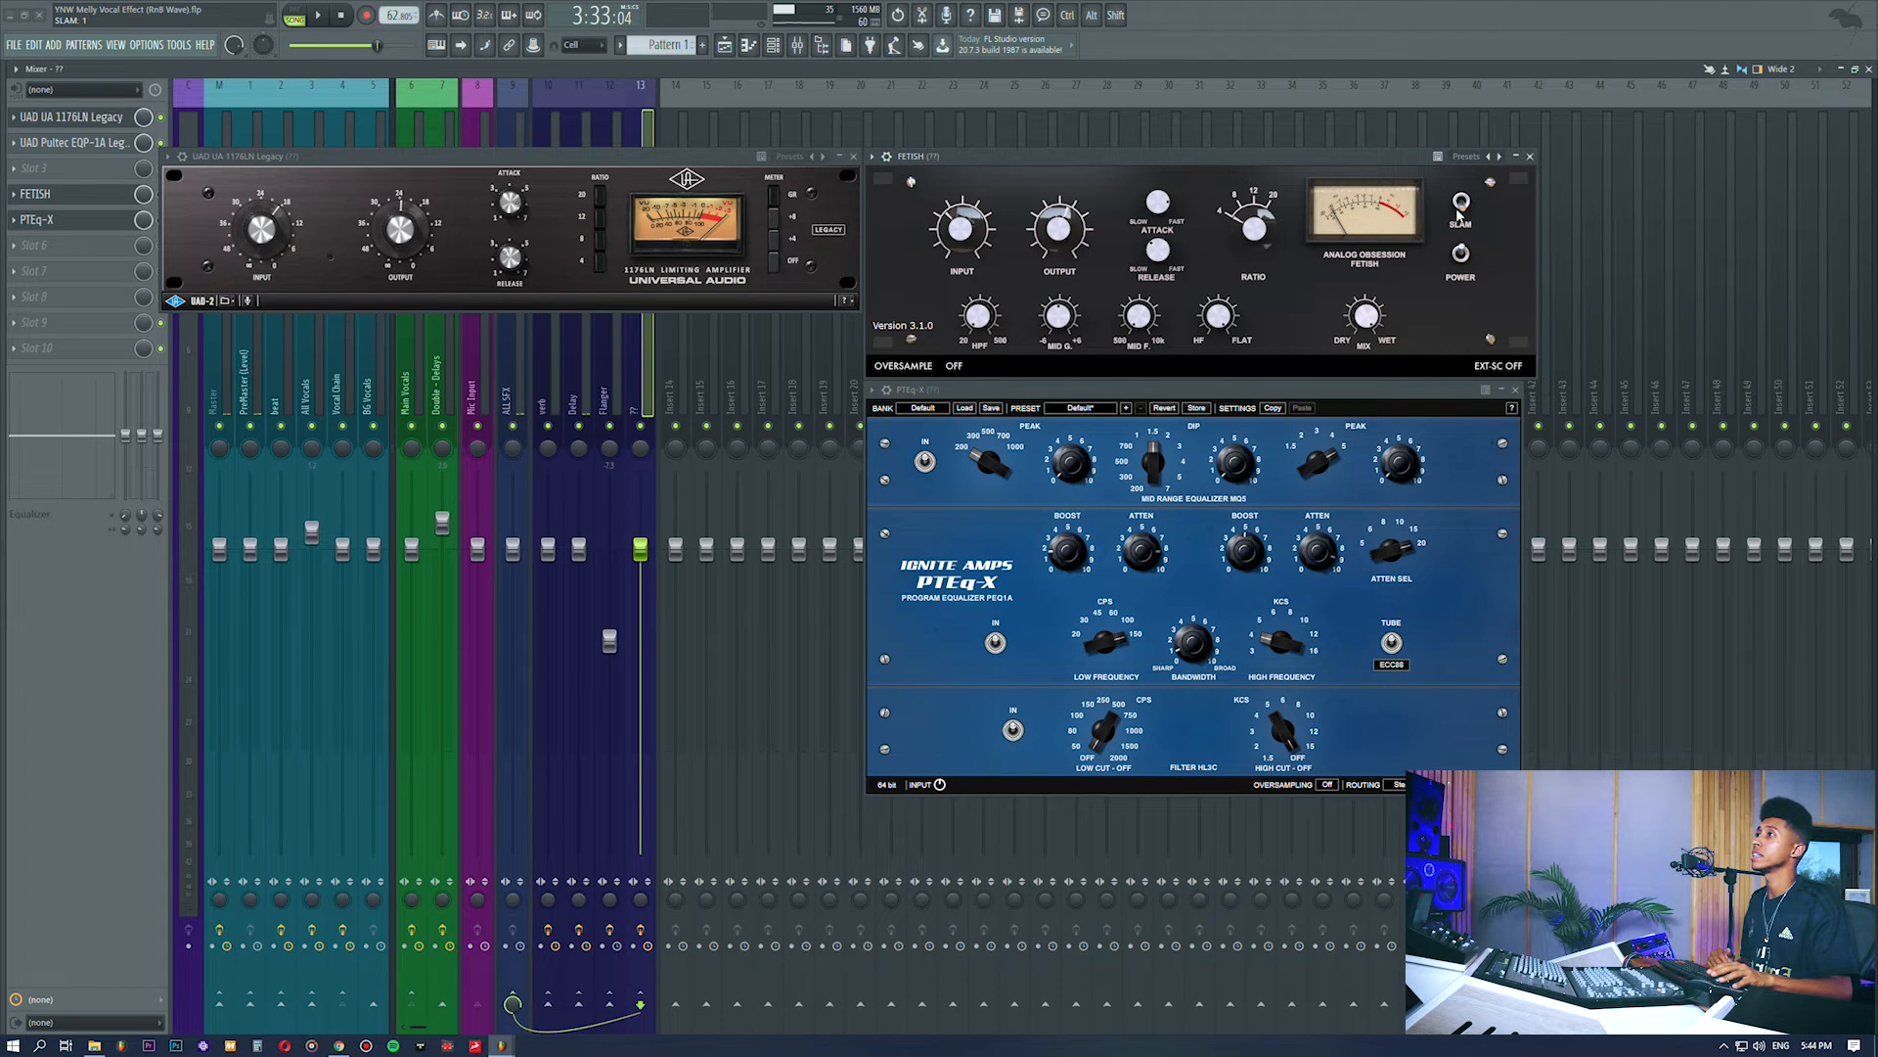
click(597, 204)
shift+click(597, 205)
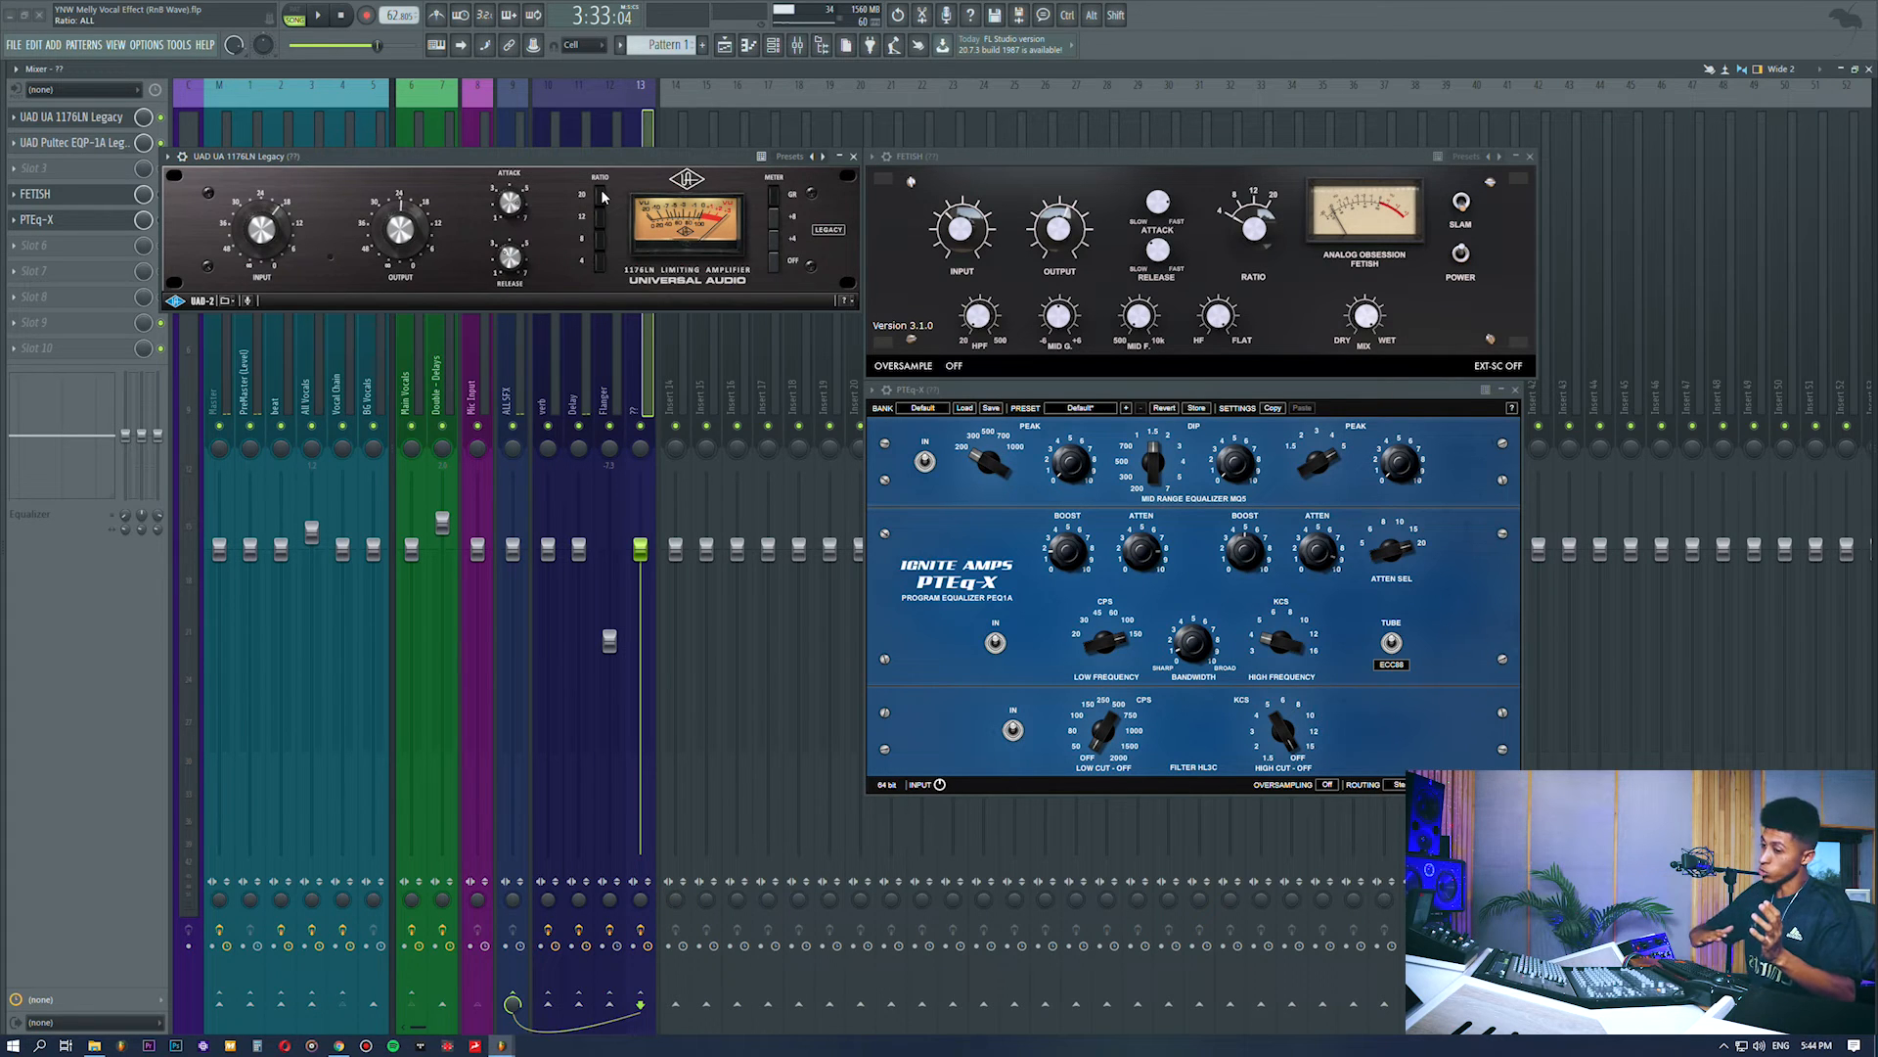
click(601, 200)
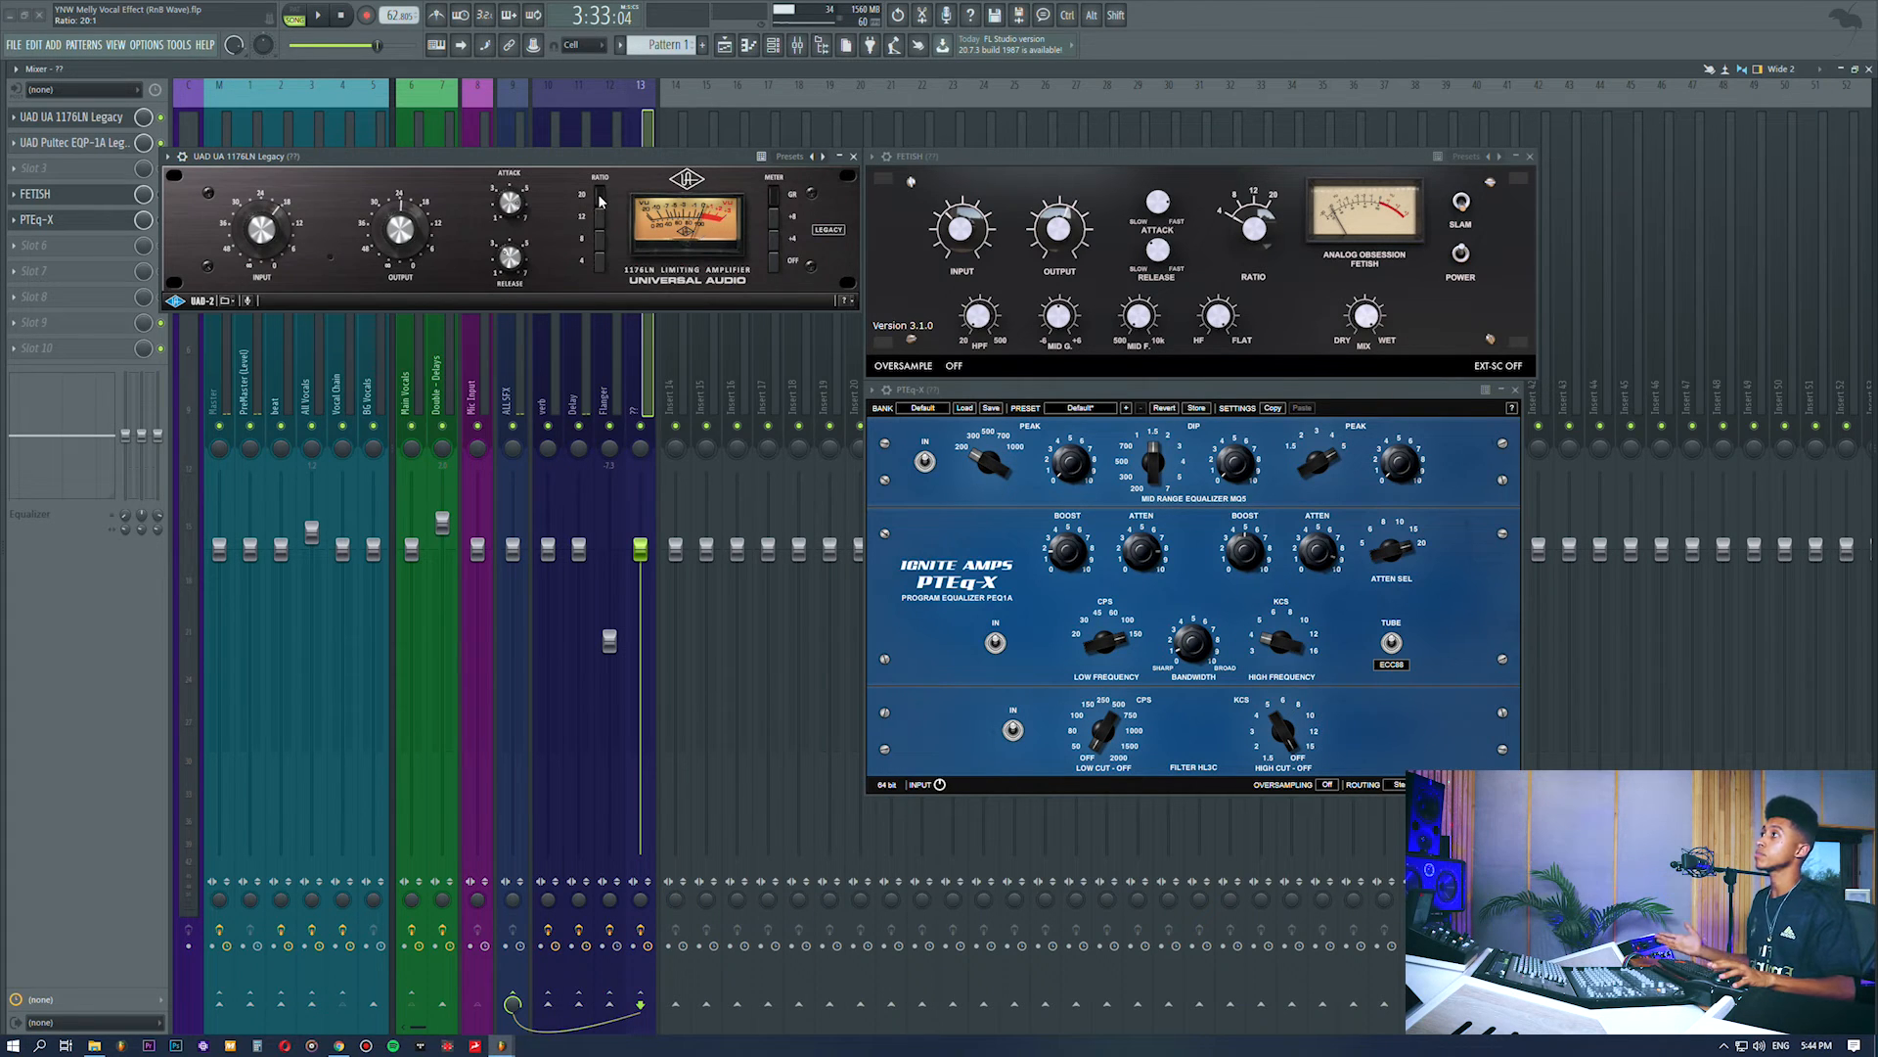
click(600, 202)
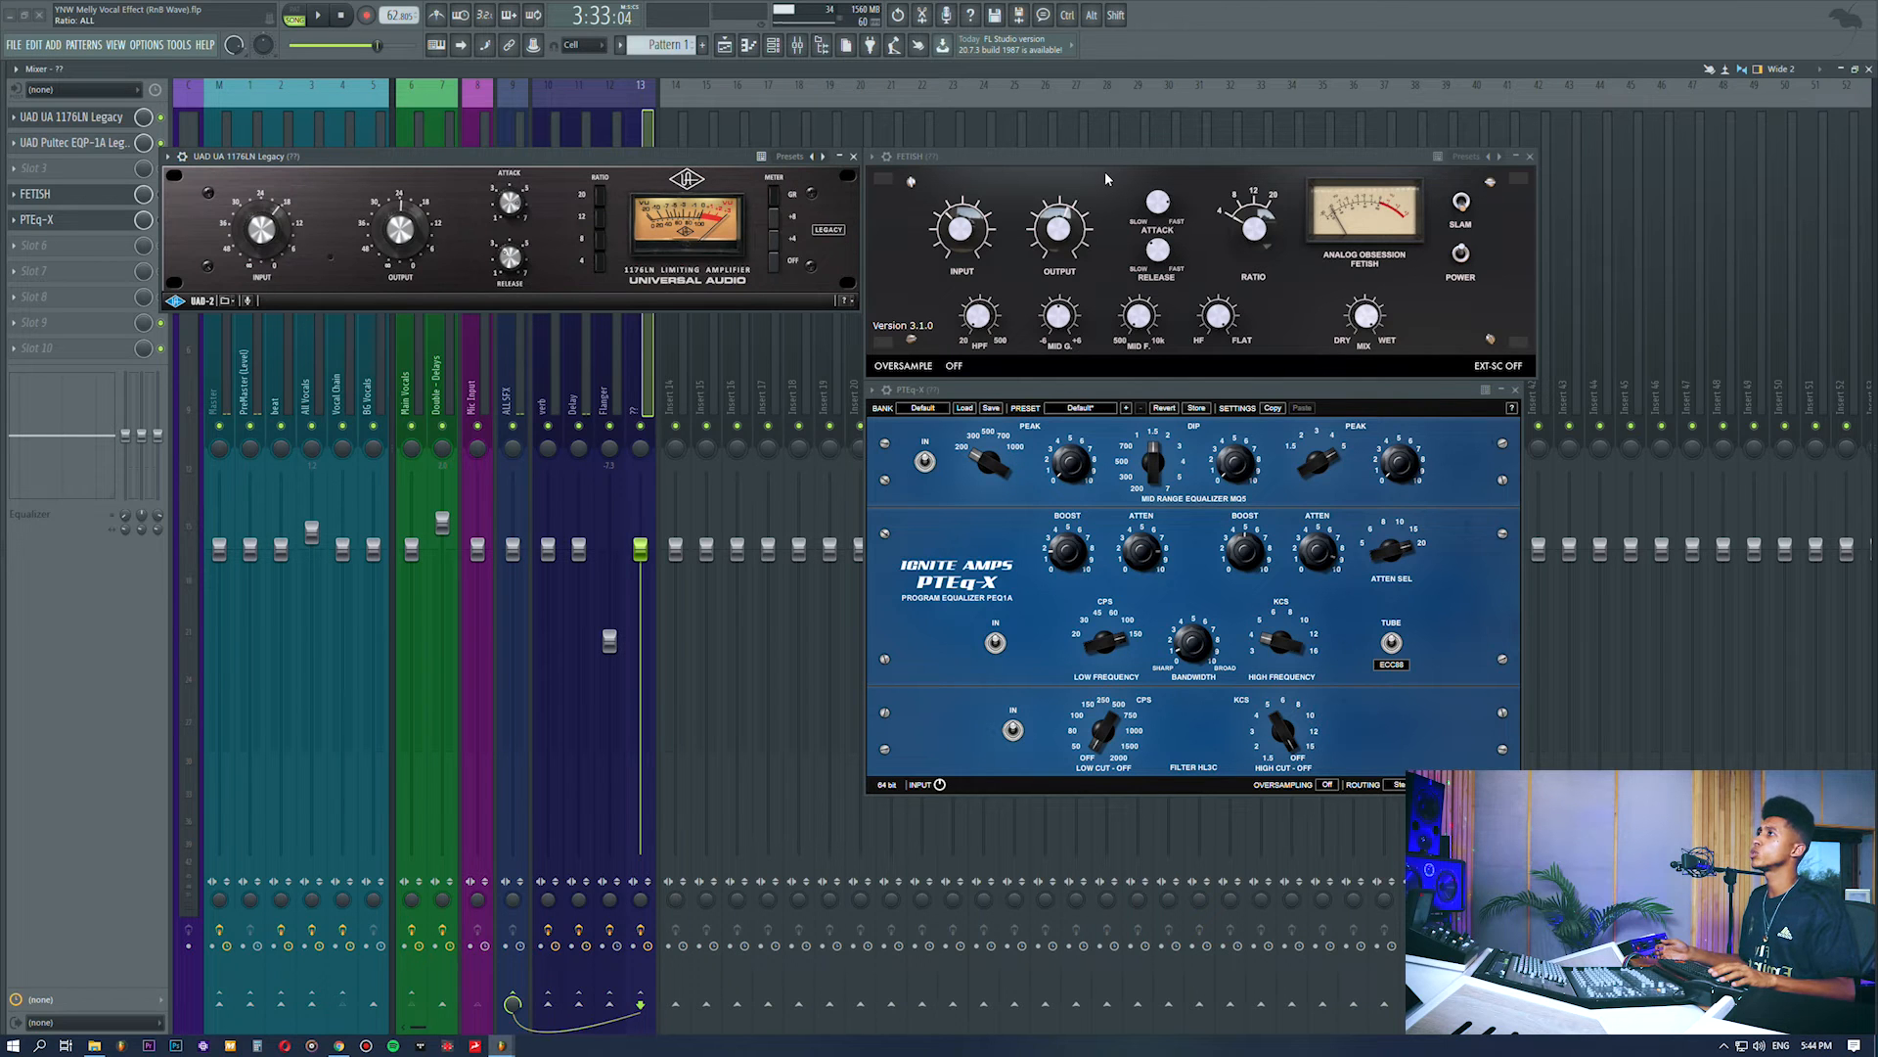
Close the UAD UA 1176LN Legacy, briefly recheck both UAD plugins, and leave only FETISH and PTEq-X open.
click(1074, 390)
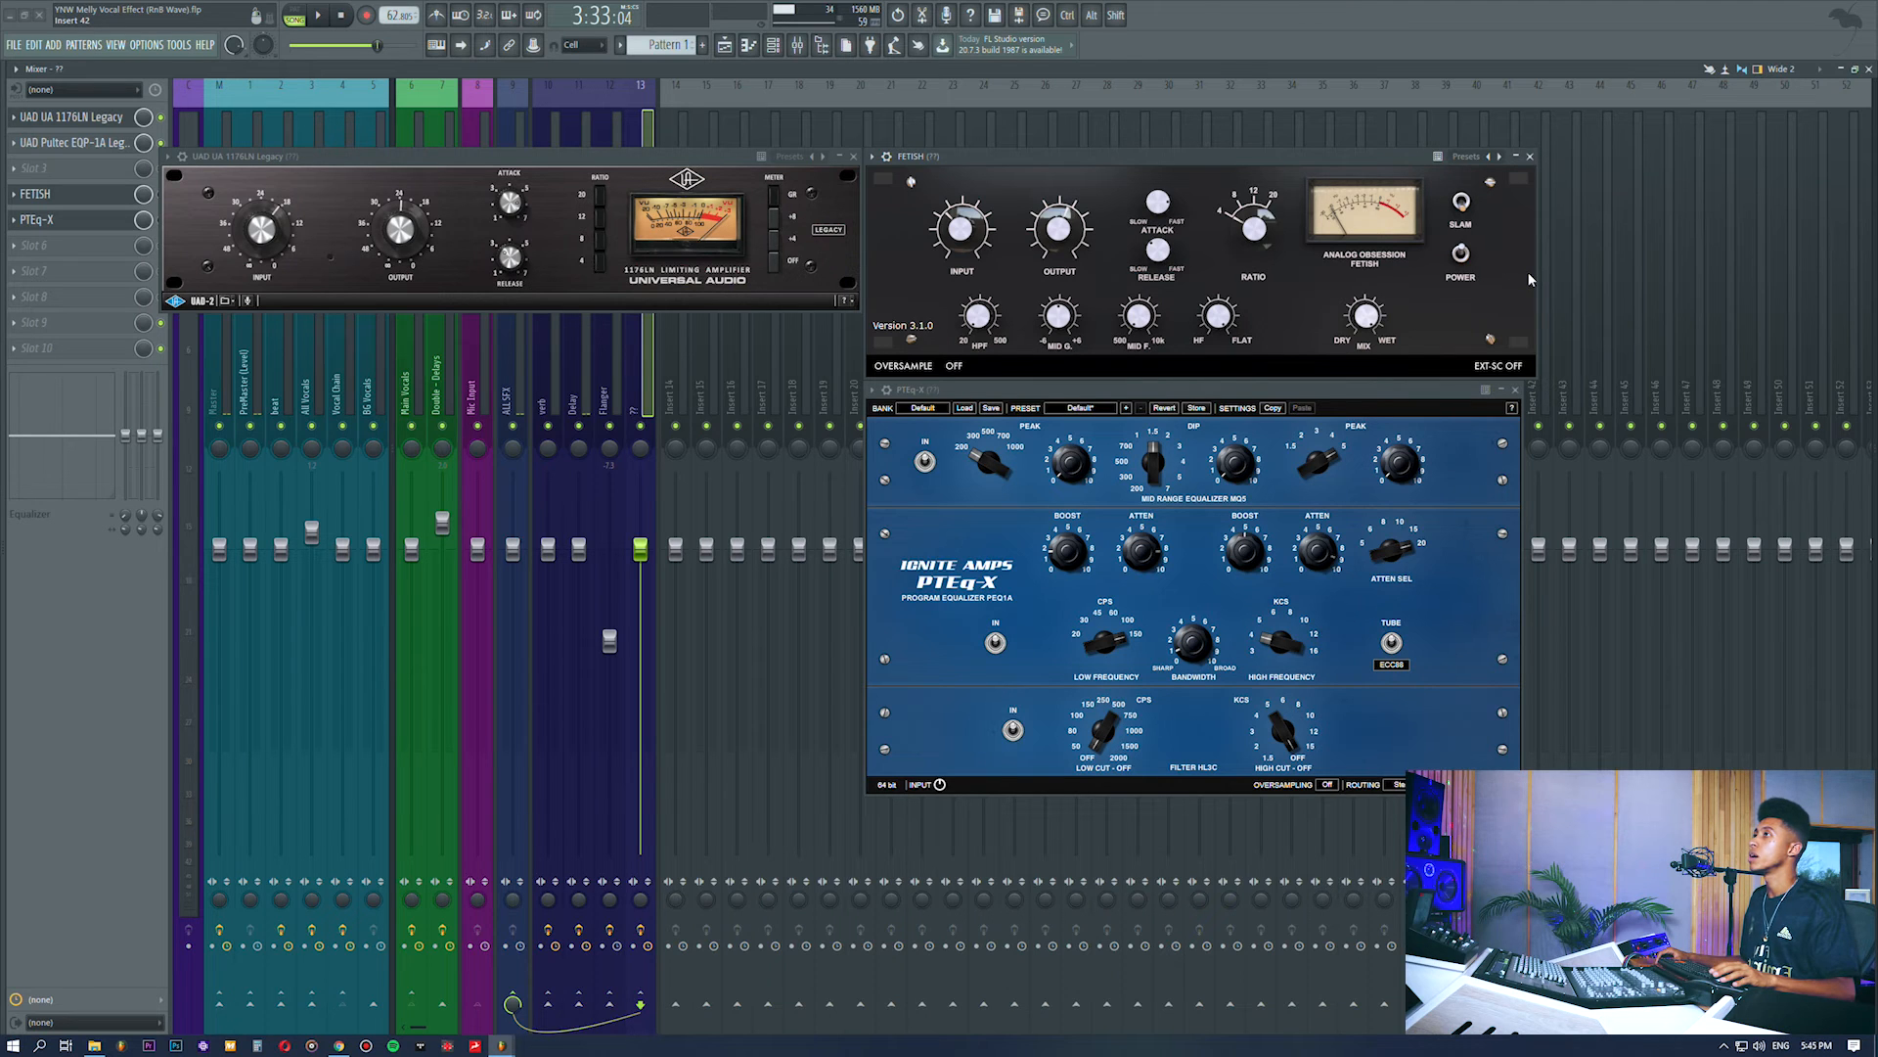
click(853, 157)
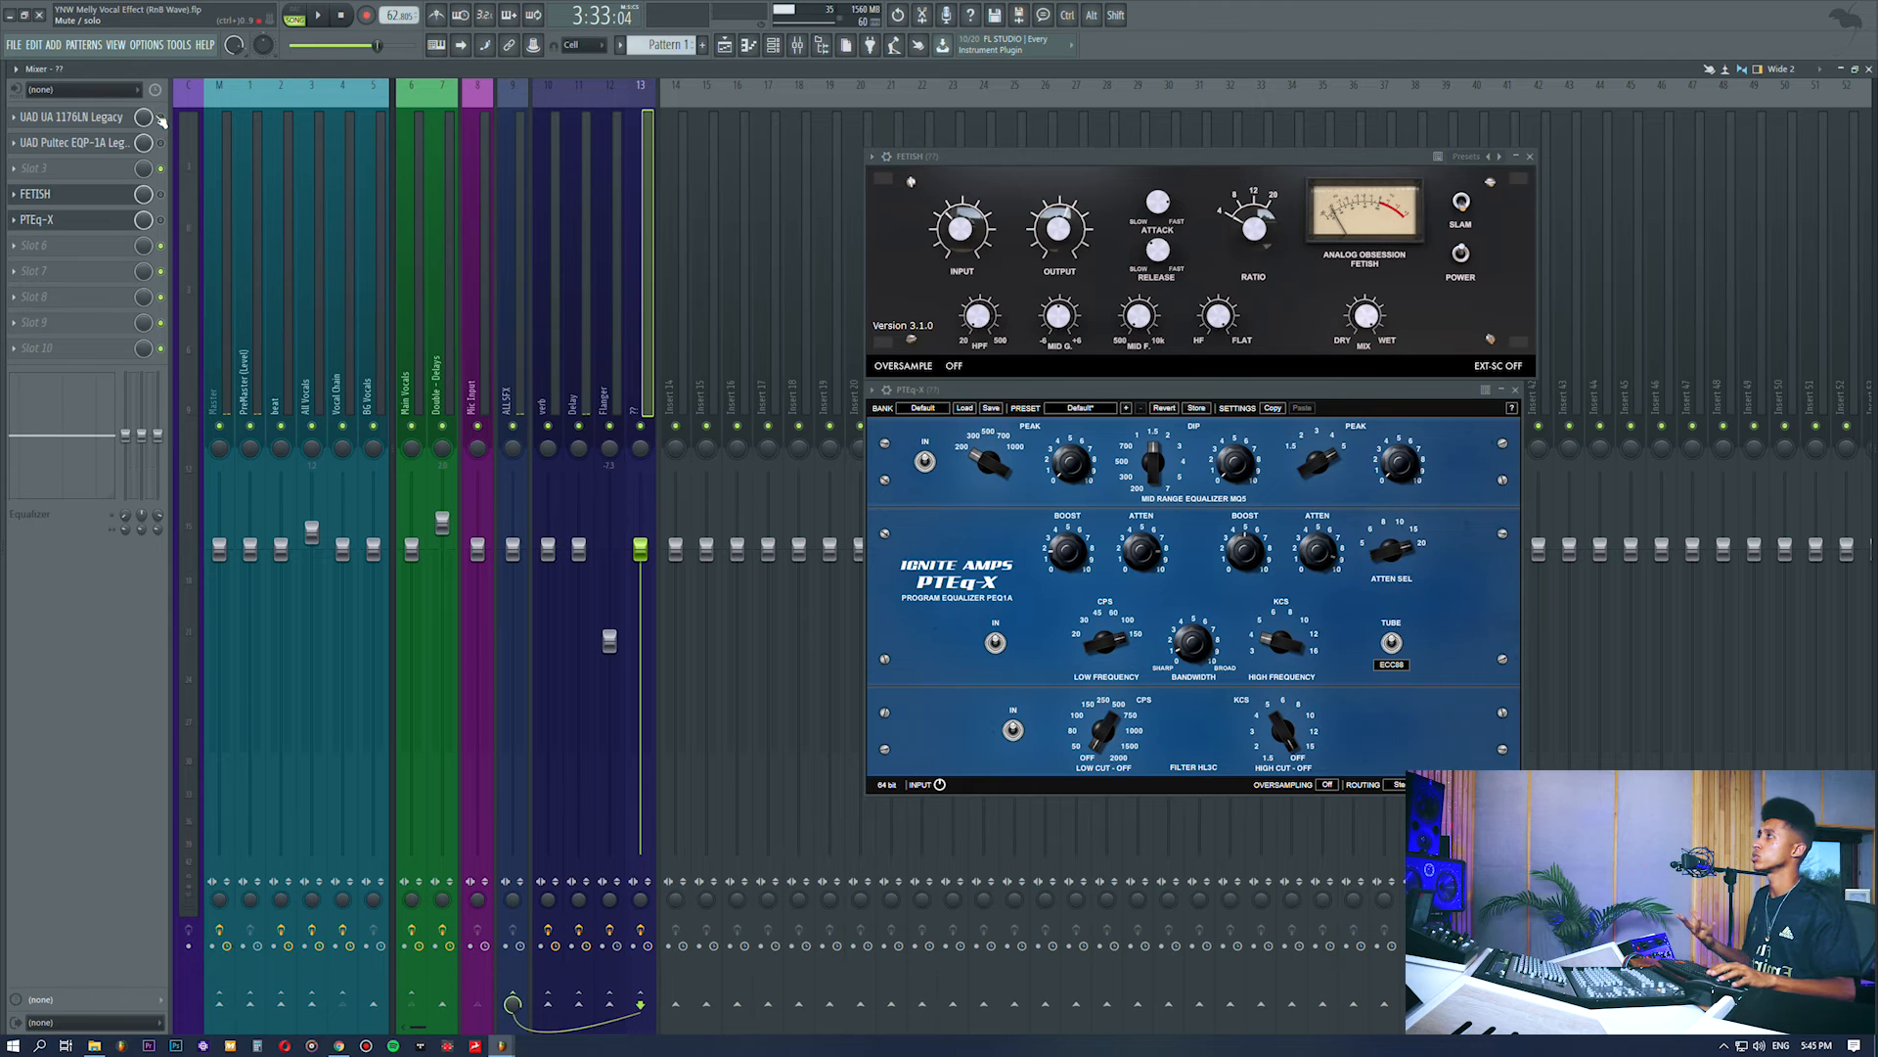
click(59, 150)
click(54, 122)
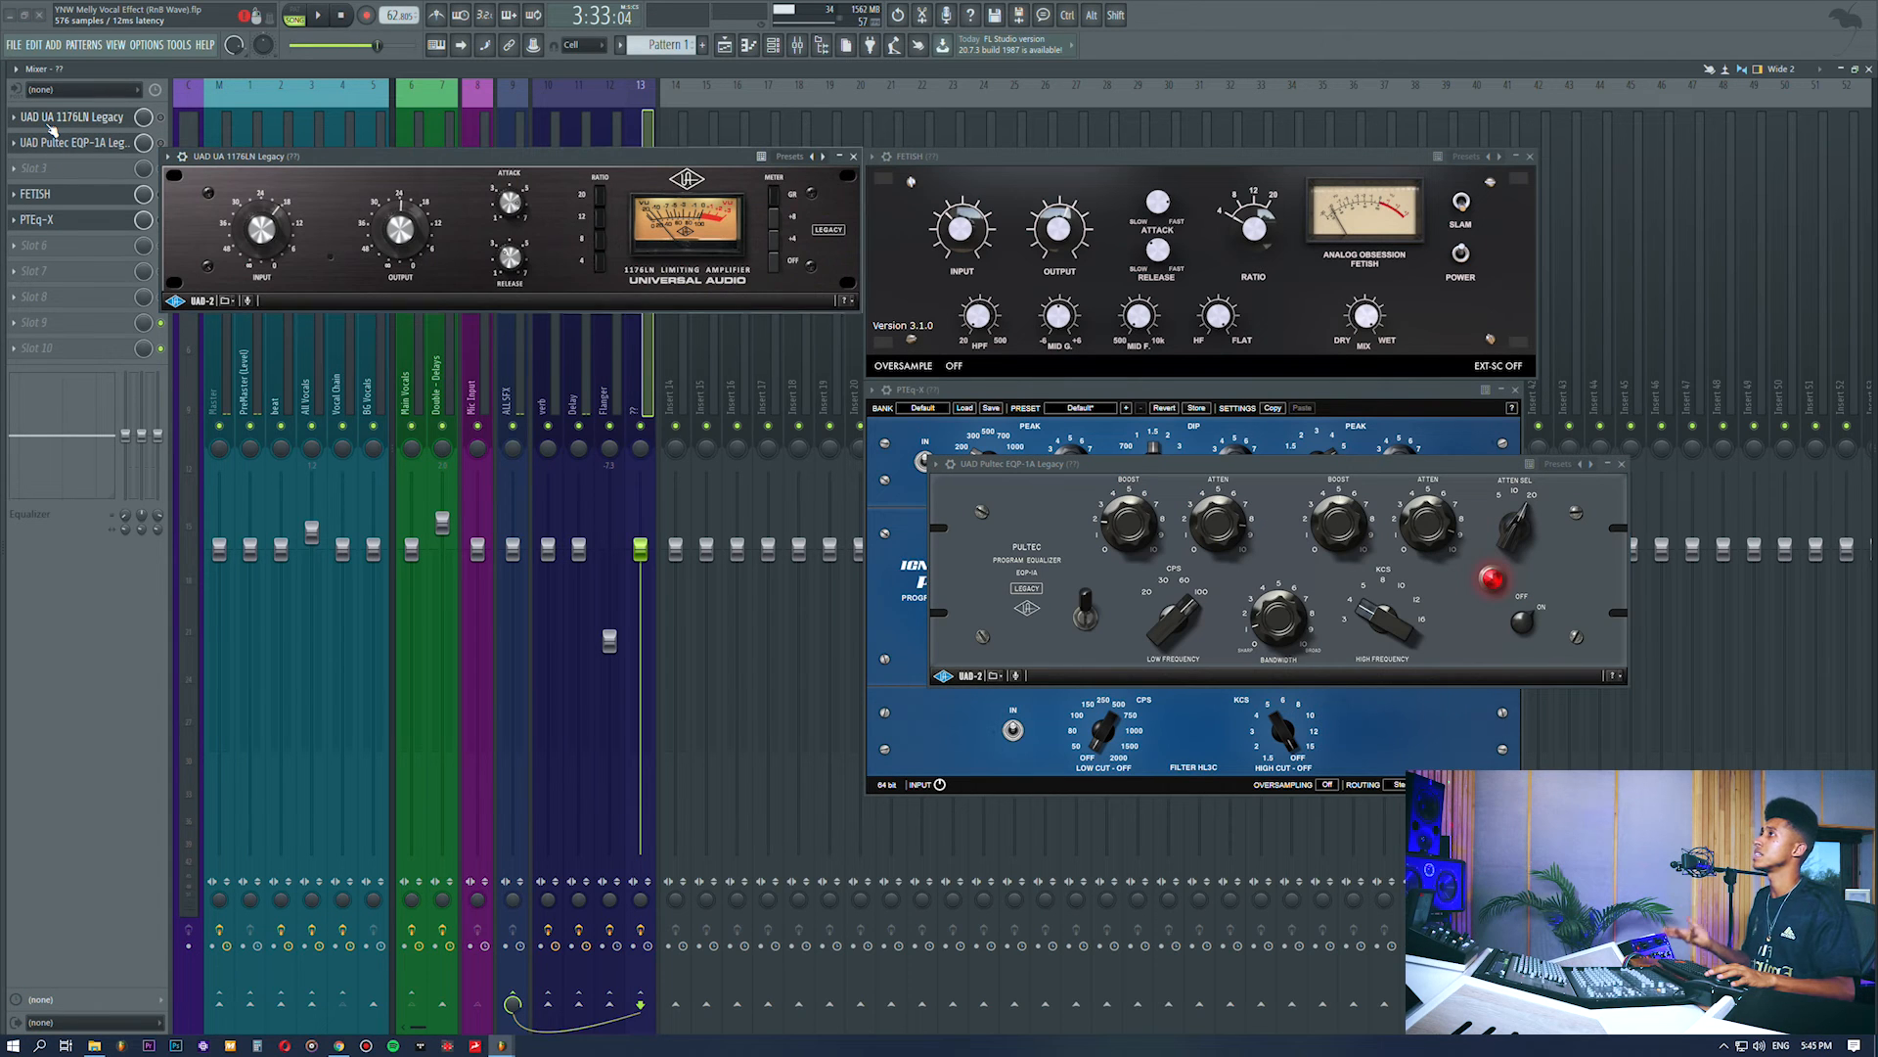
click(54, 125)
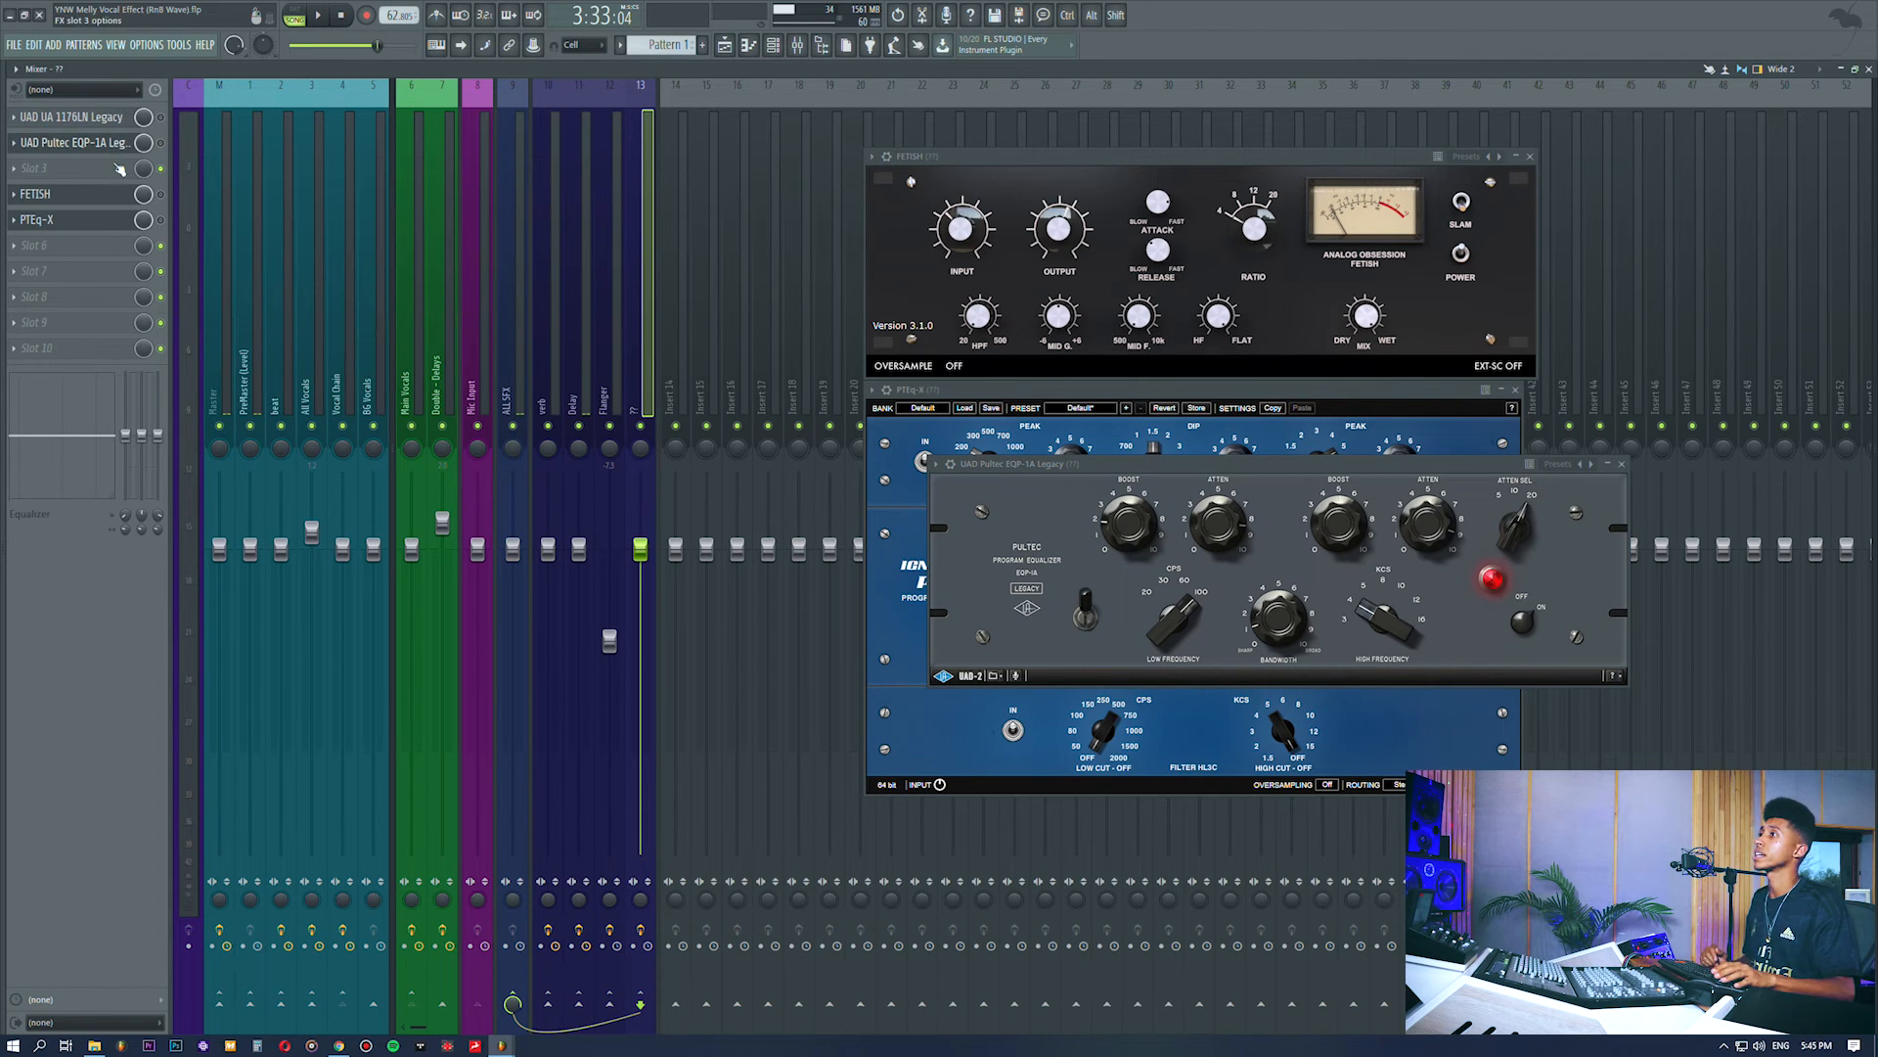
click(1622, 465)
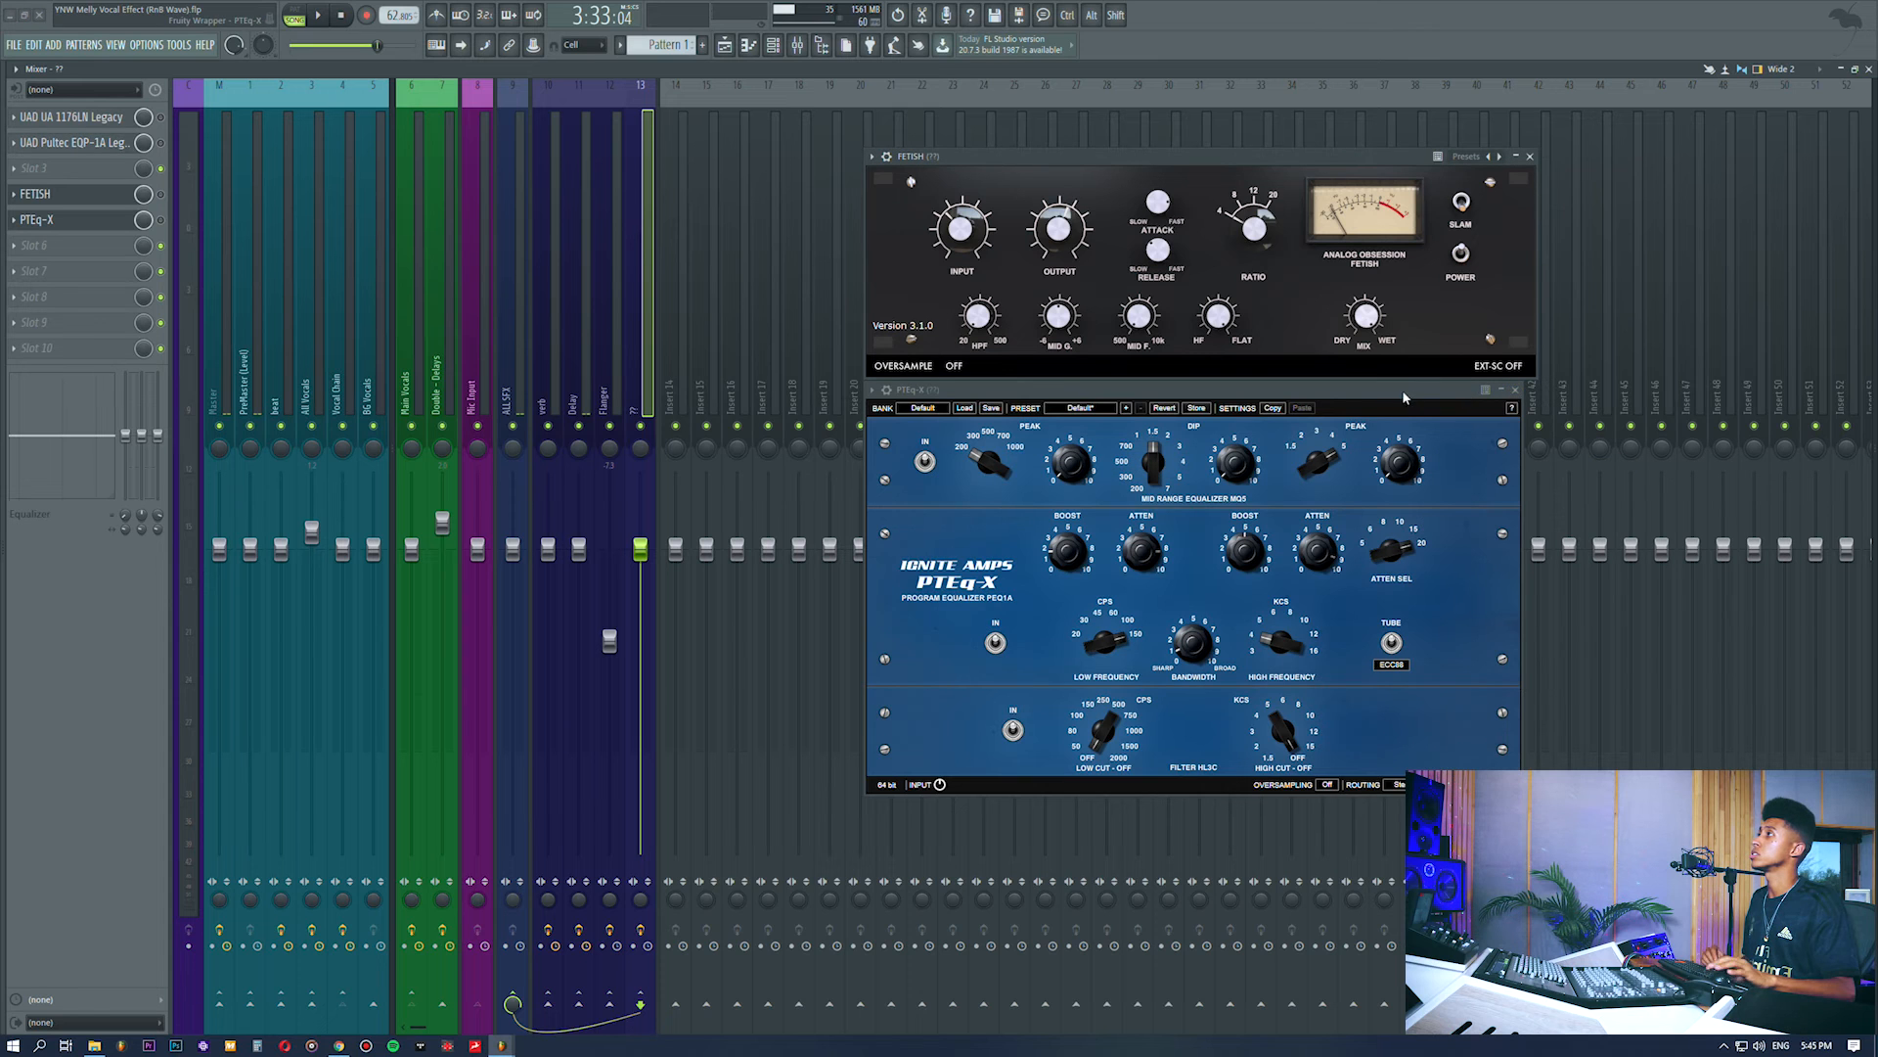
Enable FETISH and PTEq-X on the ?? track and play the song to hear them in the mix, stopping playback at the end.
click(161, 195)
click(162, 220)
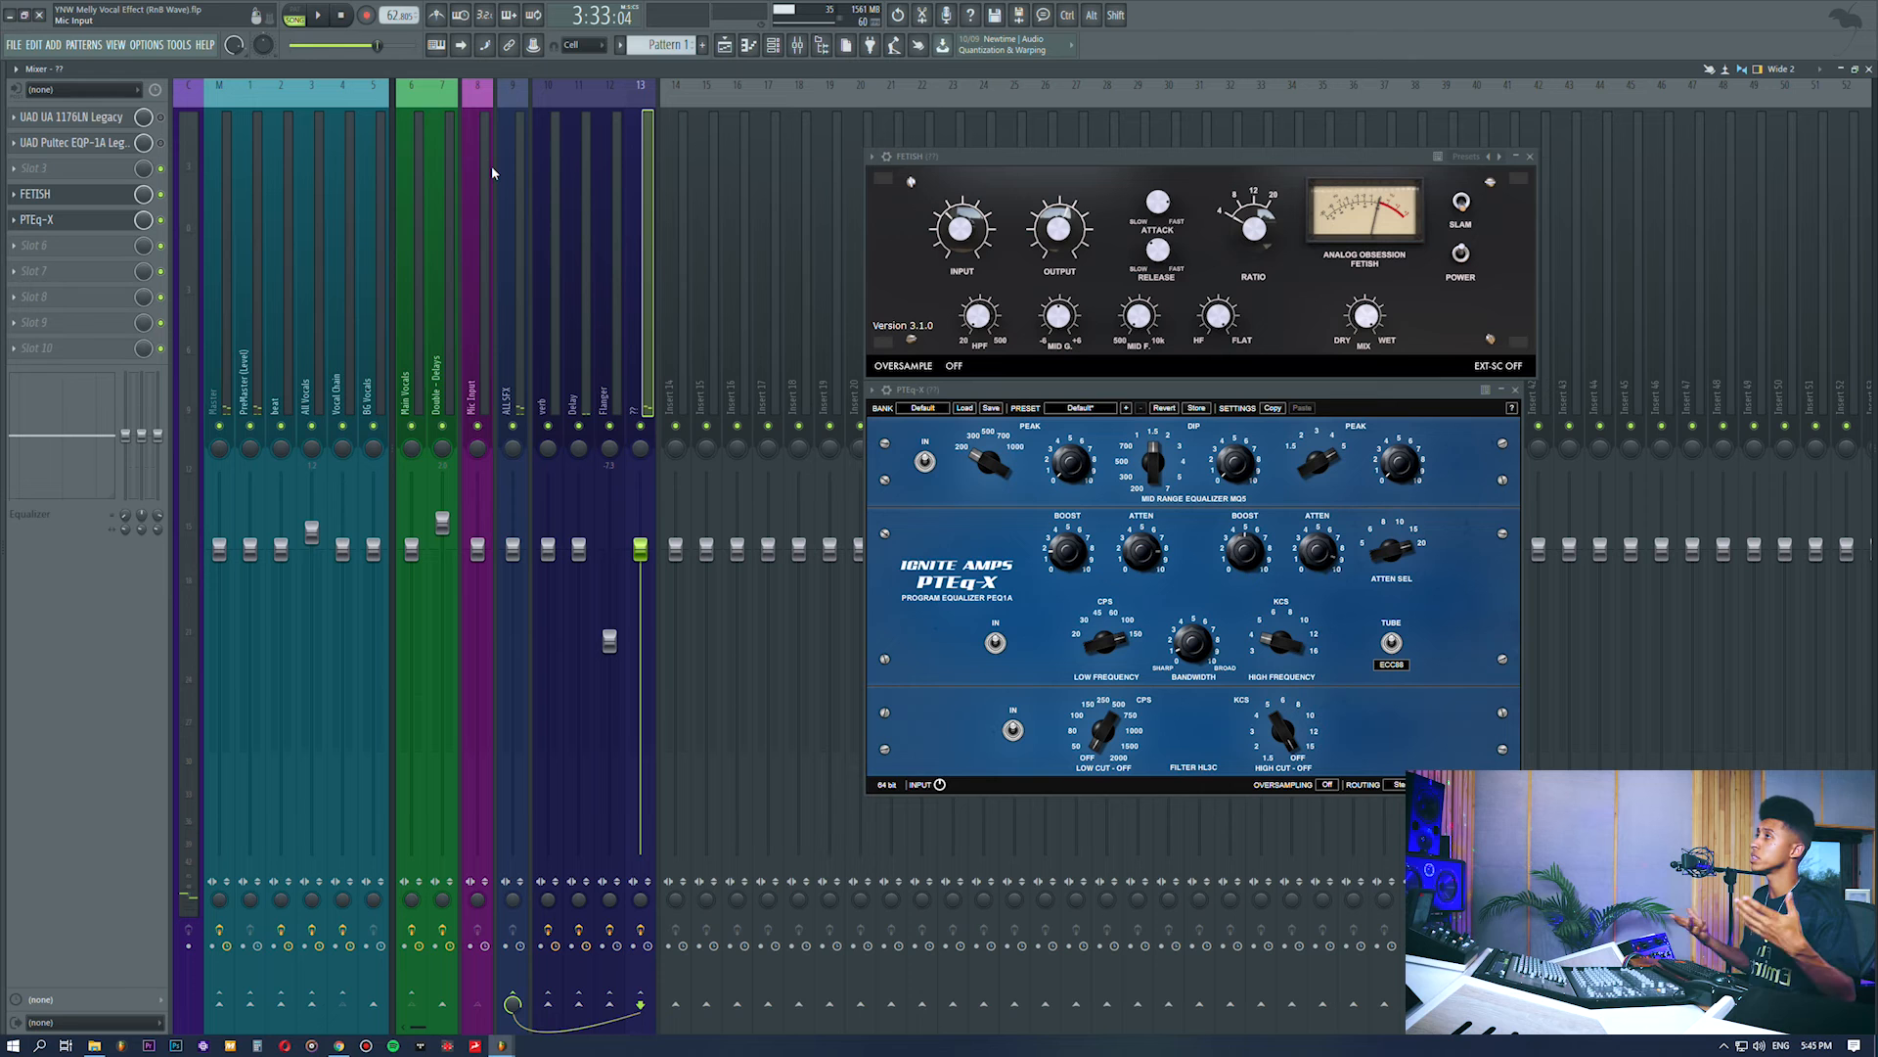
key(space)
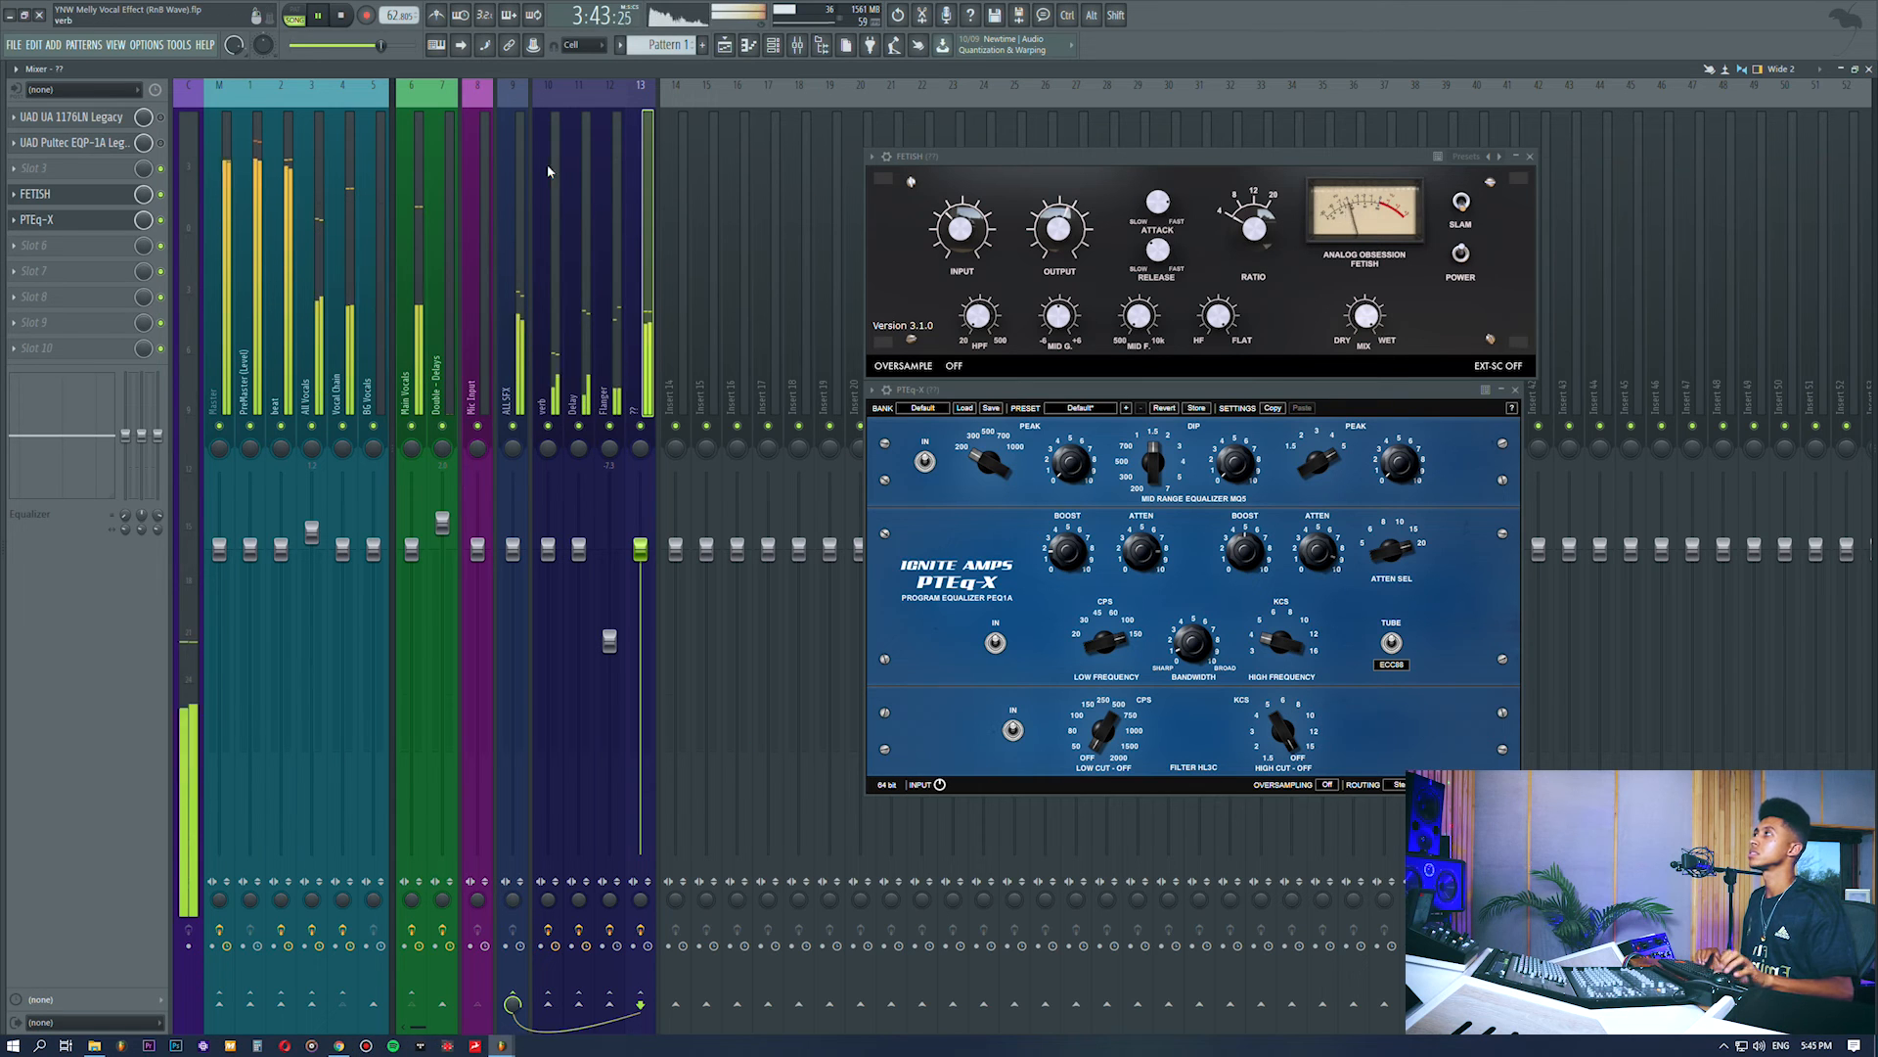
key(space)
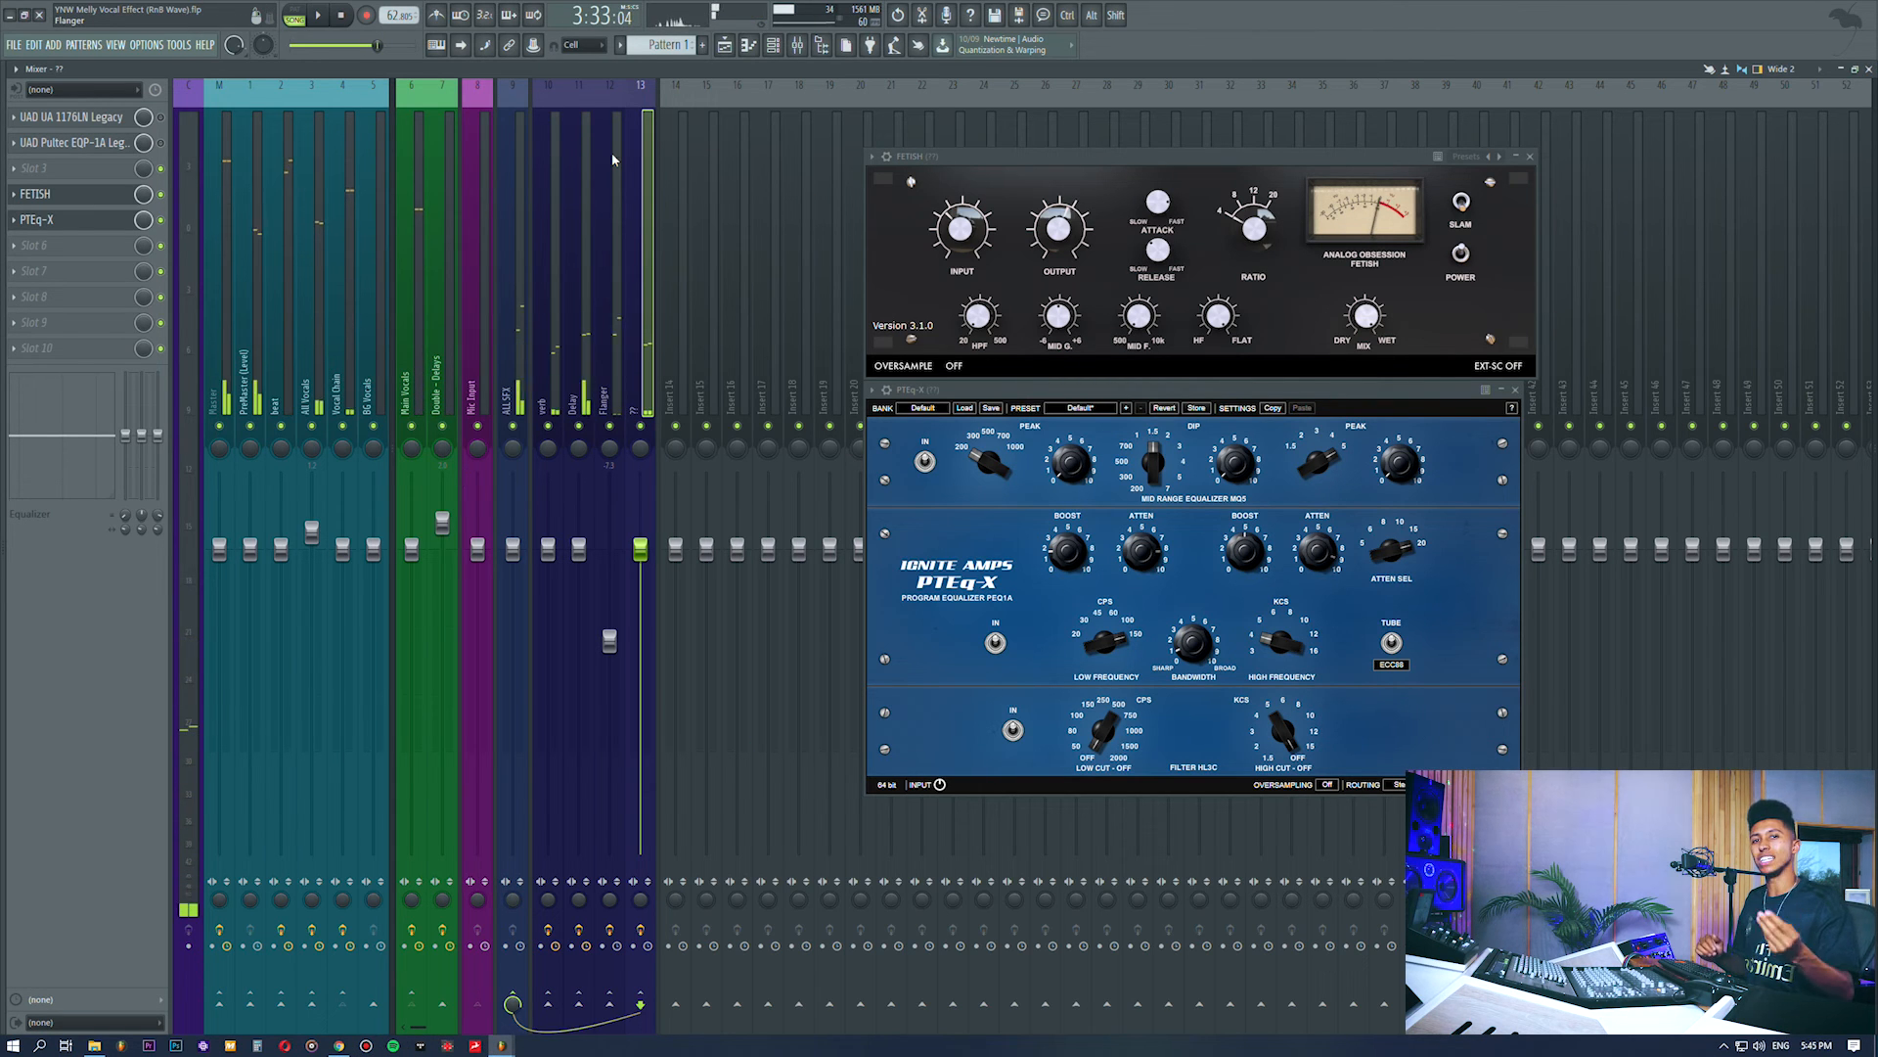